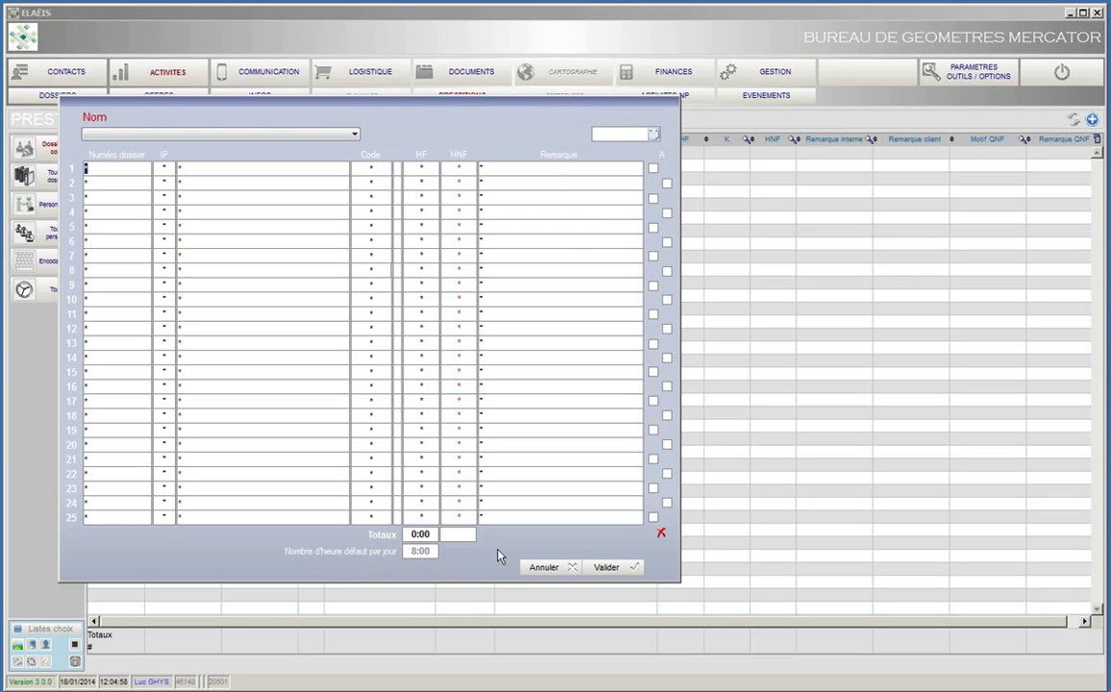
Step: Cancel the blank services form and set the default full-day duration for technical services to 8 h in the general activity options
{"action": "left_click", "coordinate": [544, 569]}
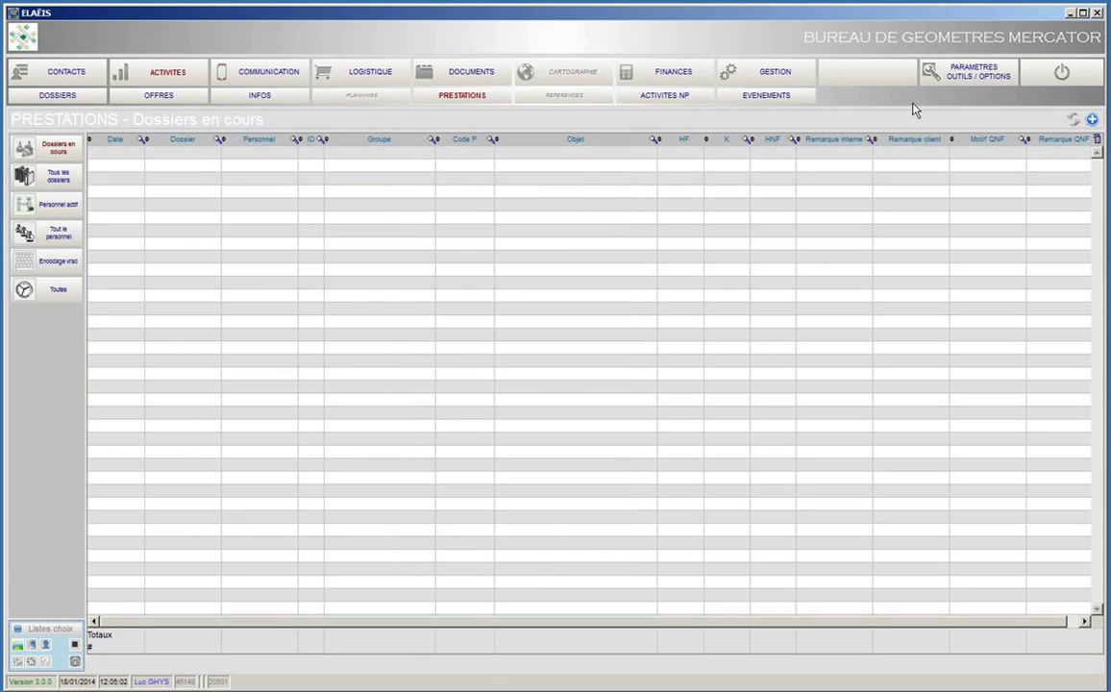
{"action": "left_click", "coordinate": [963, 81]}
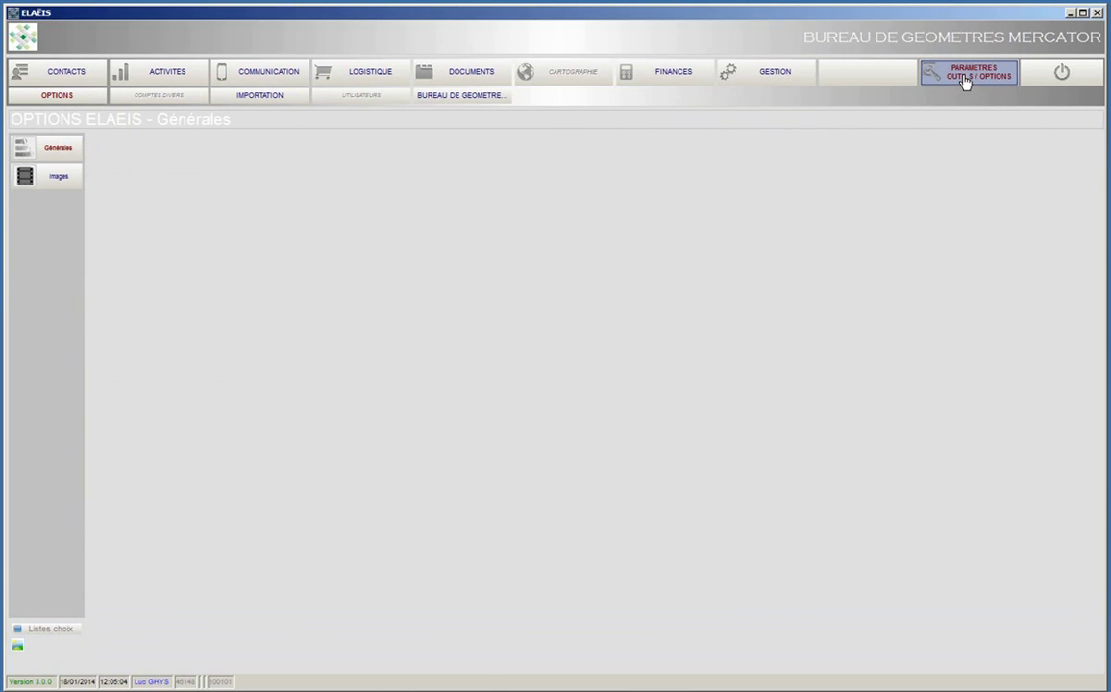
{"action": "left_click", "coordinate": [60, 149]}
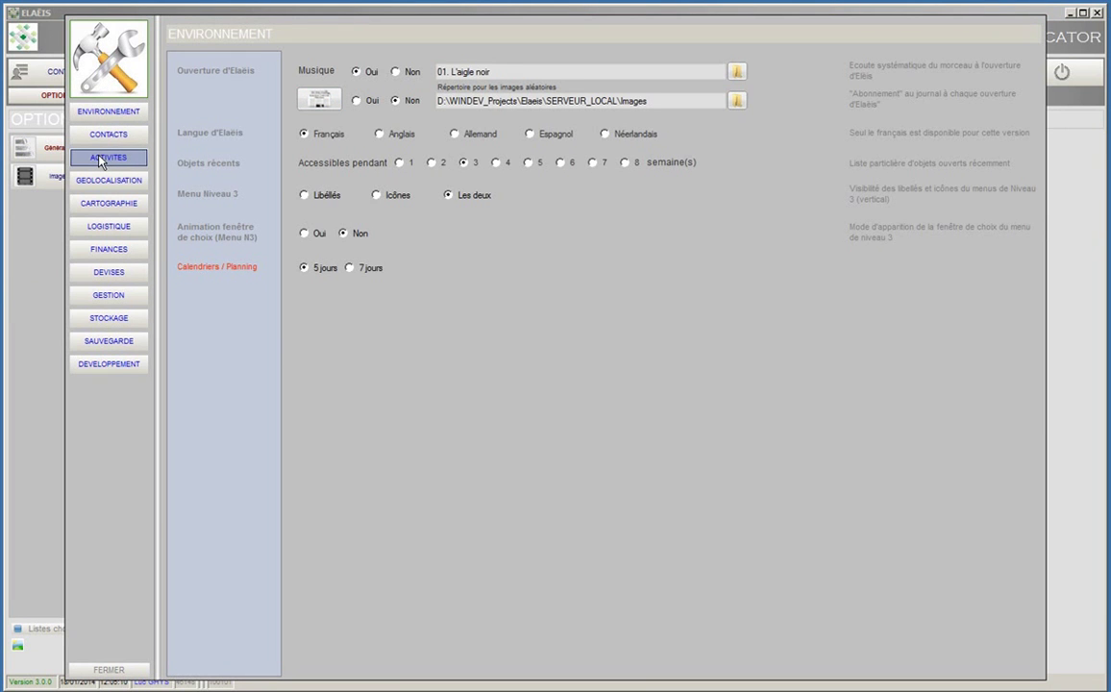
{"action": "left_click", "coordinate": [100, 160]}
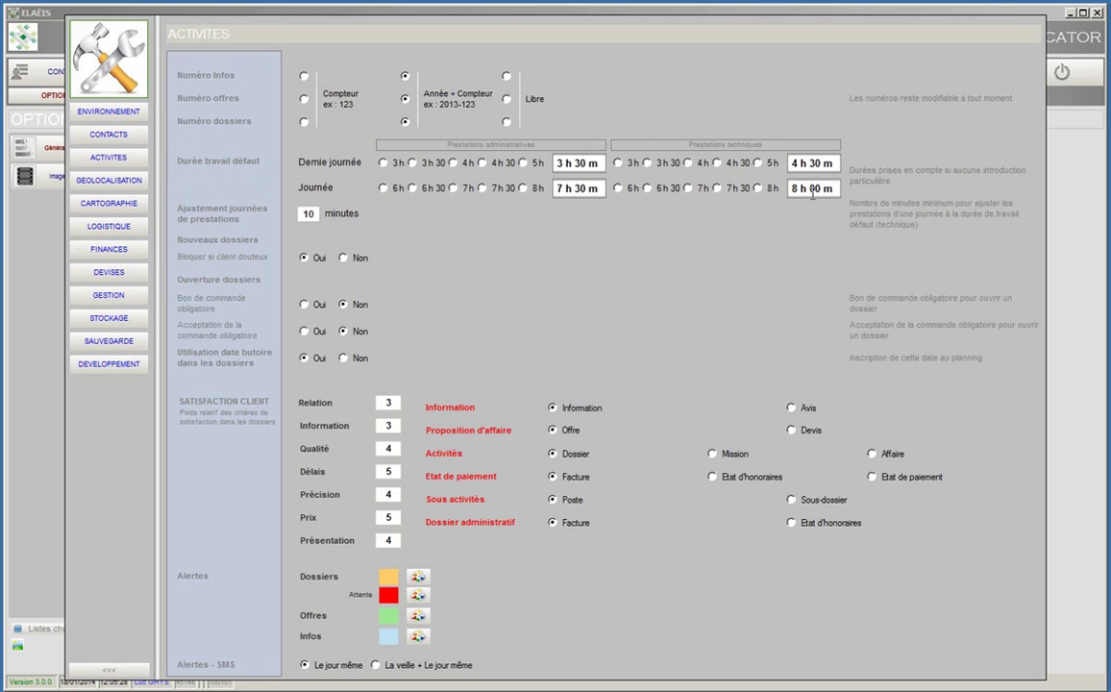
{"action": "left_click", "coordinate": [719, 189]}
{"action": "left_click", "coordinate": [688, 188]}
{"action": "left_click", "coordinate": [758, 189]}
{"action": "left_click", "coordinate": [117, 670]}
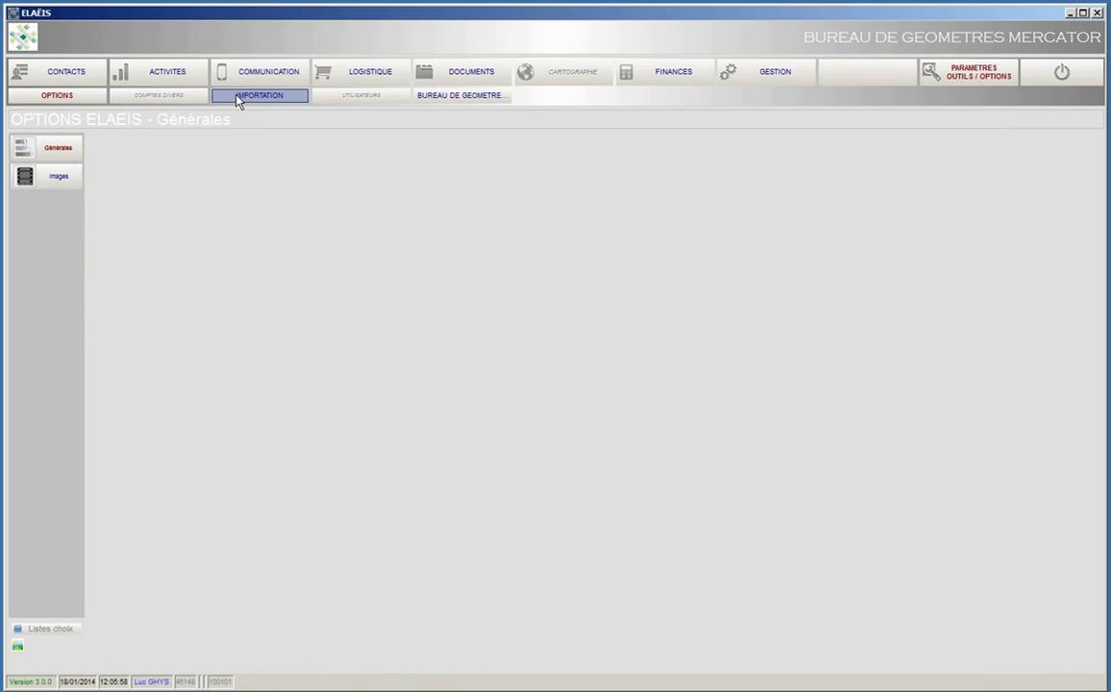
Step: Create a new services entry form under activities for the logged-in staff member, dated 18/01/2014
{"action": "left_click", "coordinate": [164, 75]}
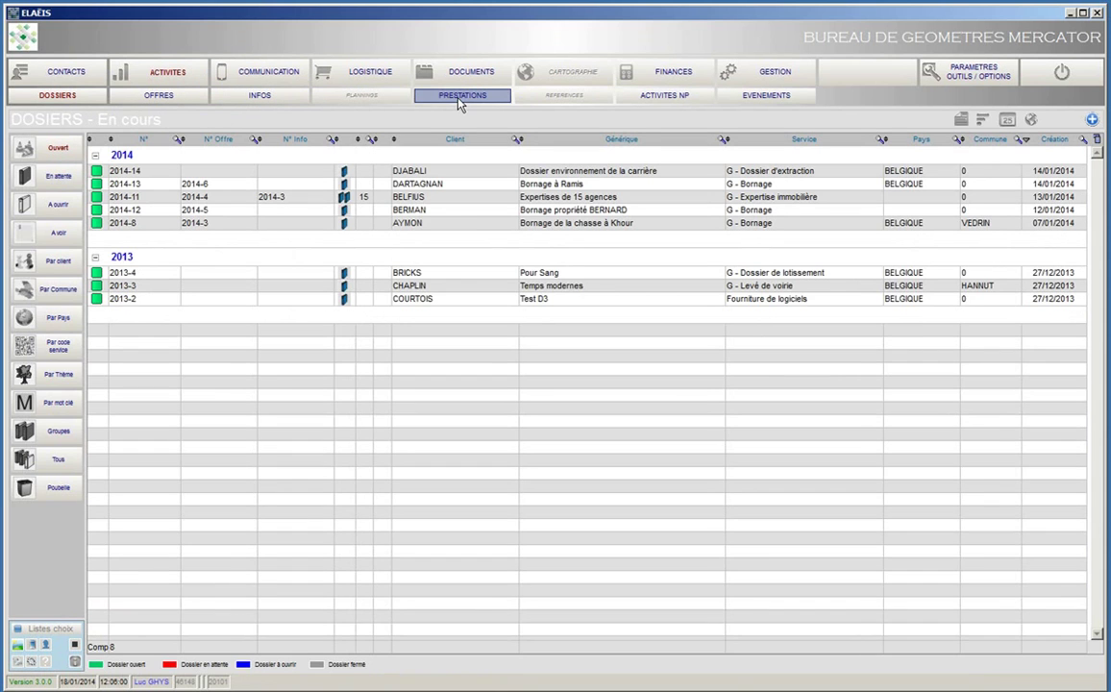
{"action": "left_click", "coordinate": [460, 100]}
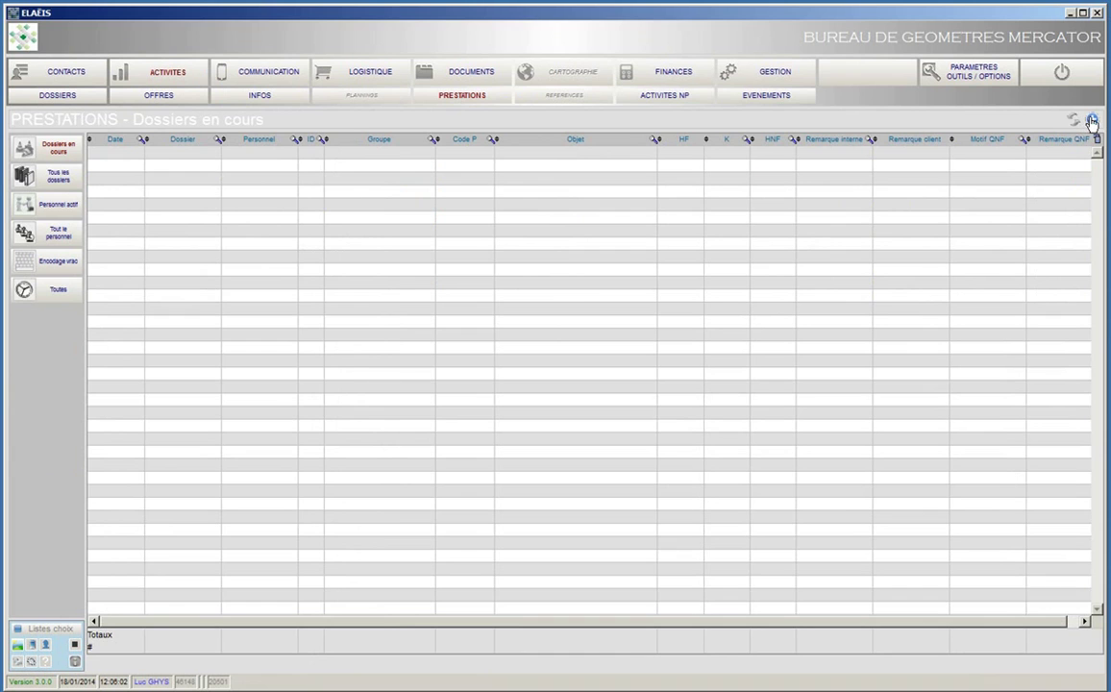
{"action": "left_click", "coordinate": [1092, 121]}
{"action": "left_click_drag", "start_coordinate": [692, 128], "coordinate": [488, 117]}
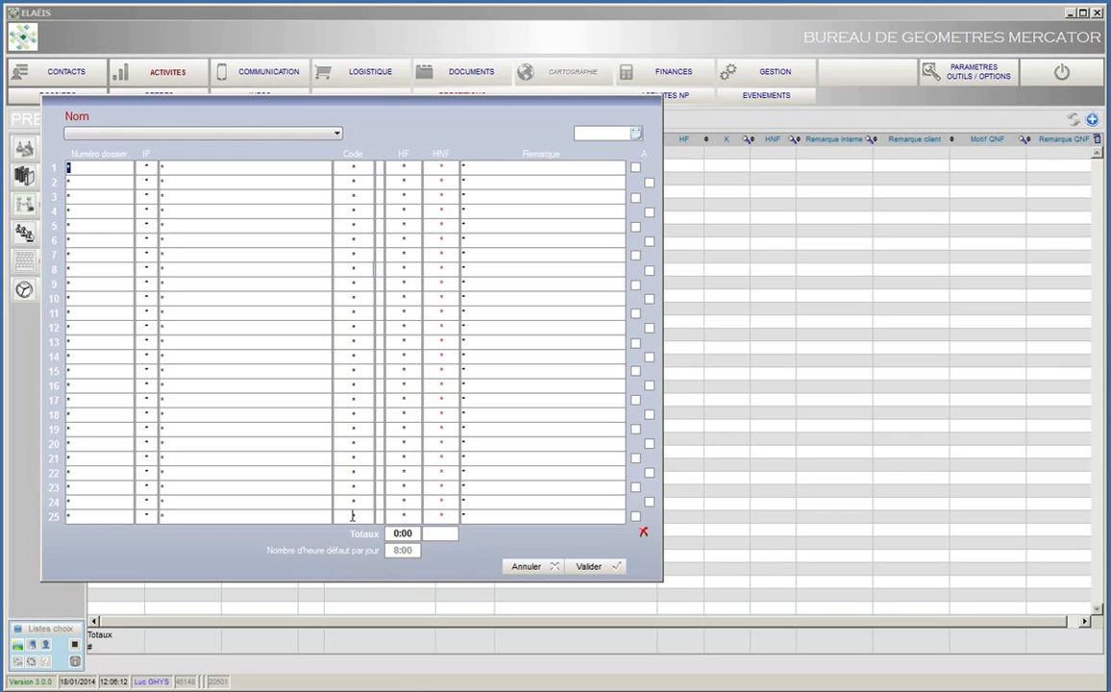
{"action": "left_click", "coordinate": [337, 136]}
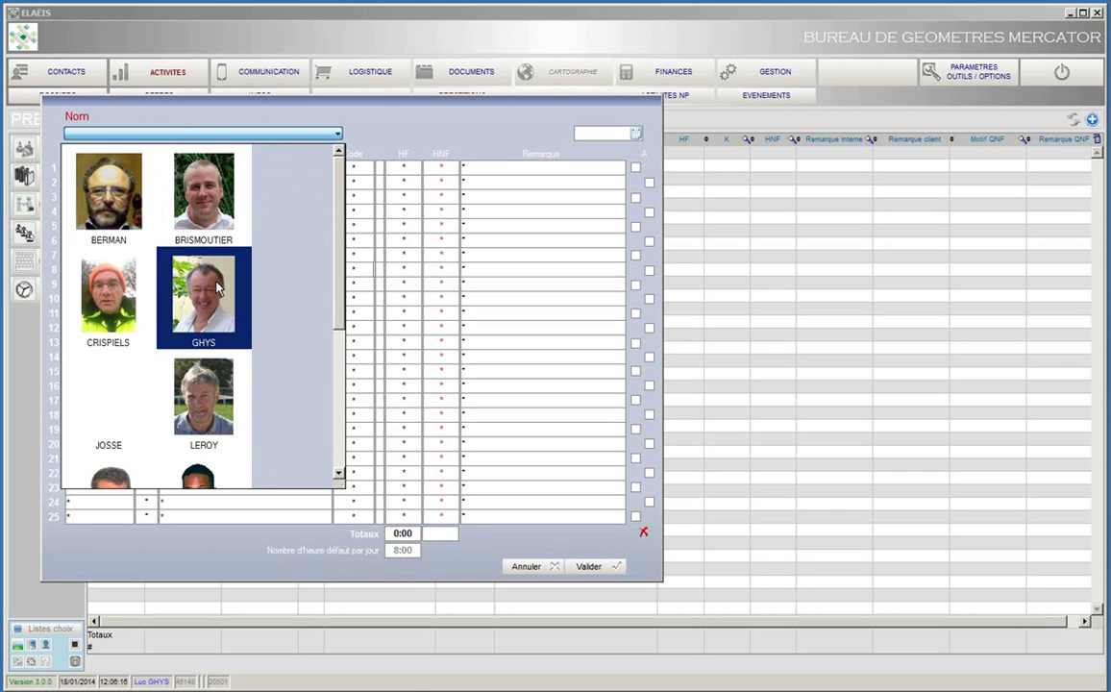
{"action": "left_click", "coordinate": [194, 258]}
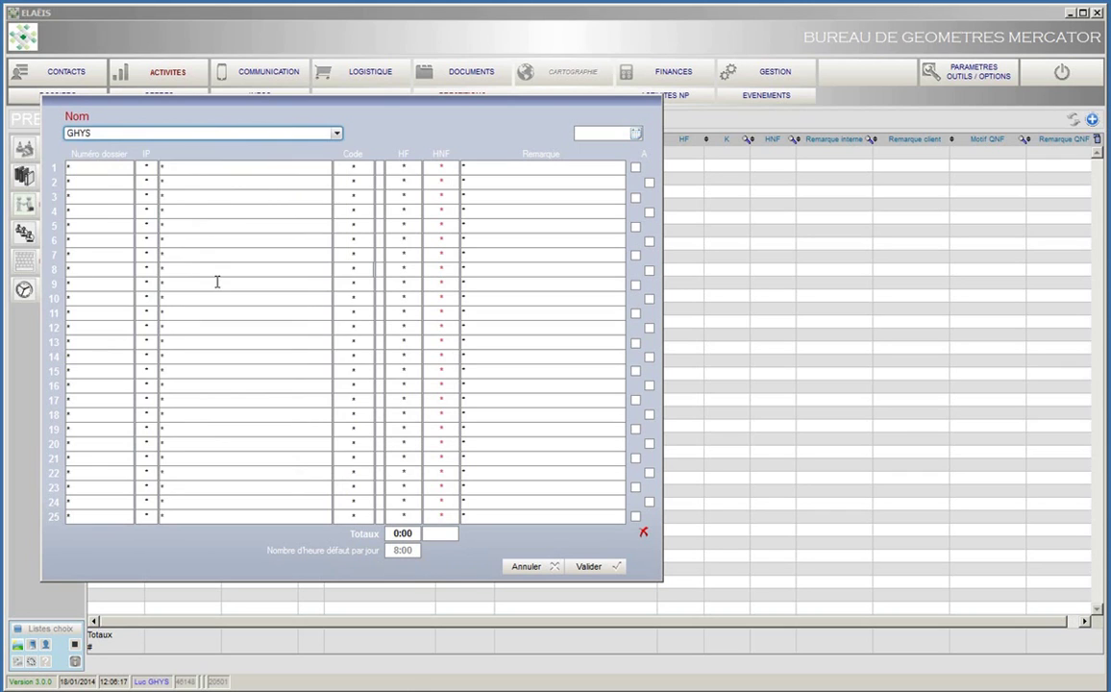
{"action": "left_click", "coordinate": [636, 134]}
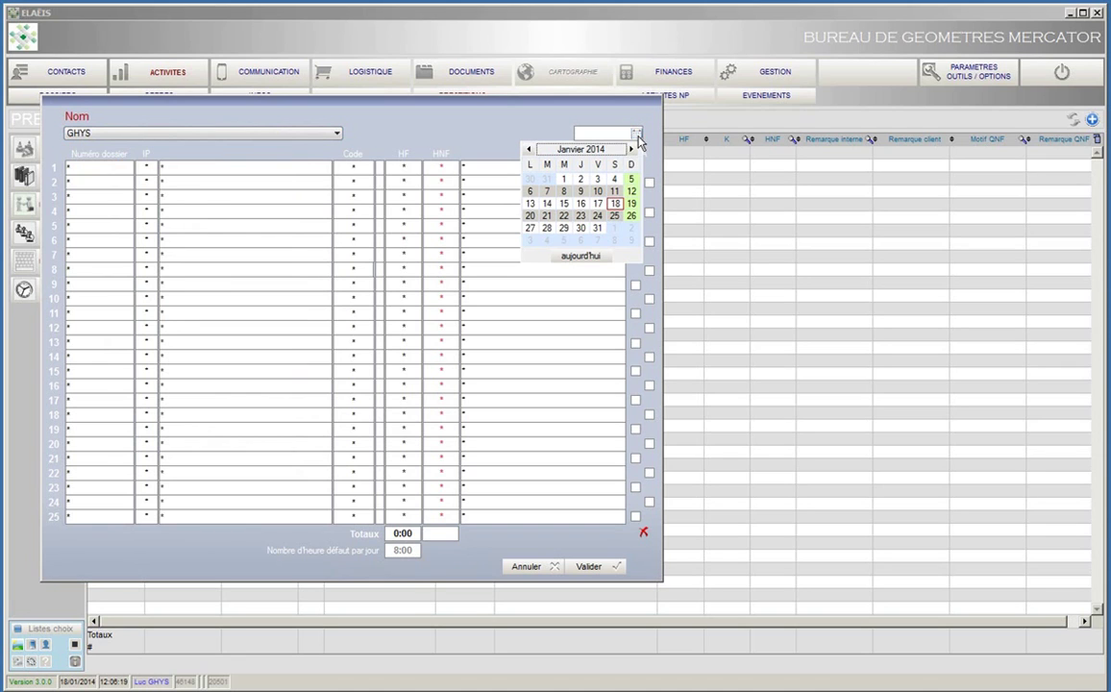
{"action": "left_click", "coordinate": [614, 204]}
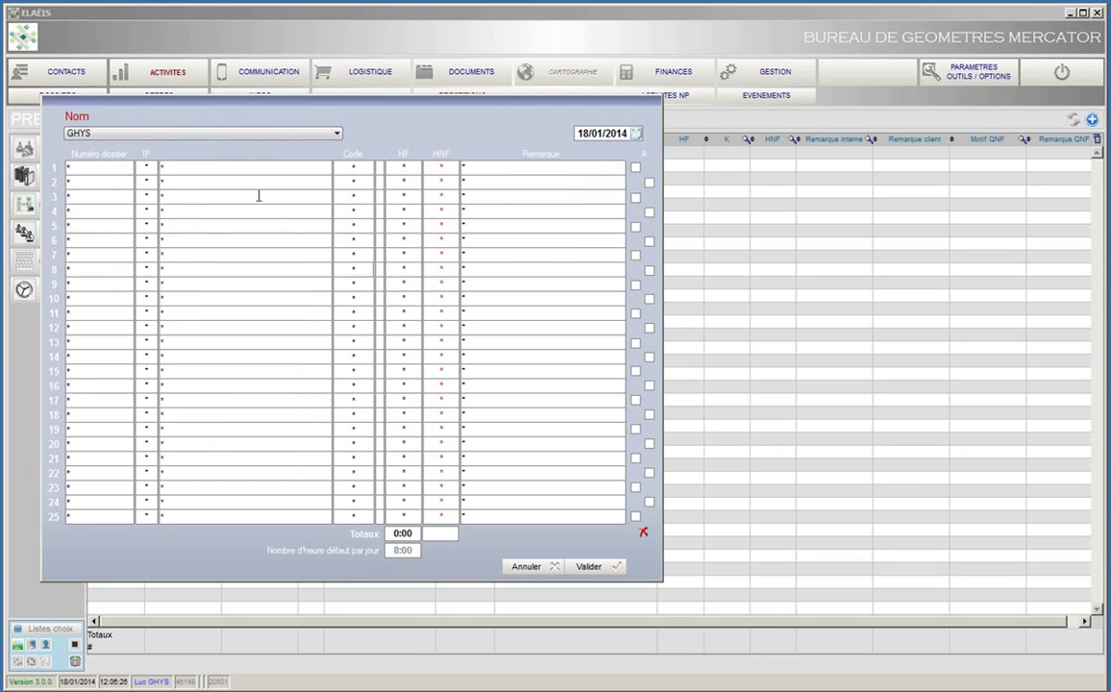
Step: Fill line 1 with the dossier "Dossier environnement de la carrière", its post 1 and the service code GPS
{"action": "left_click", "coordinate": [90, 169]}
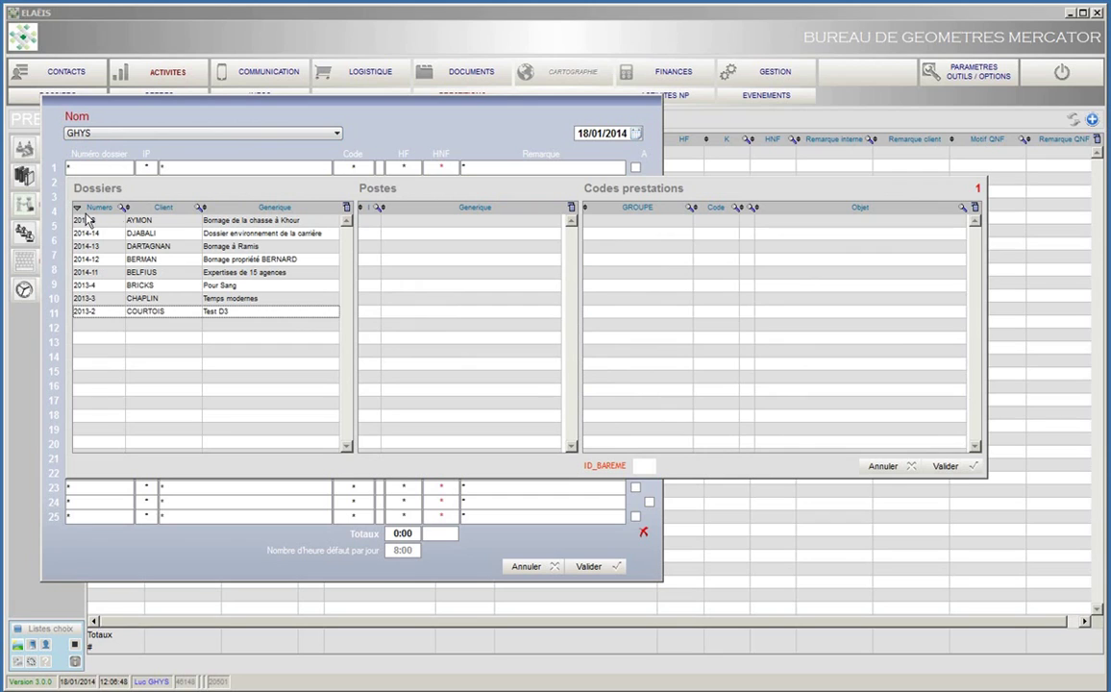
{"action": "left_click", "coordinate": [138, 238]}
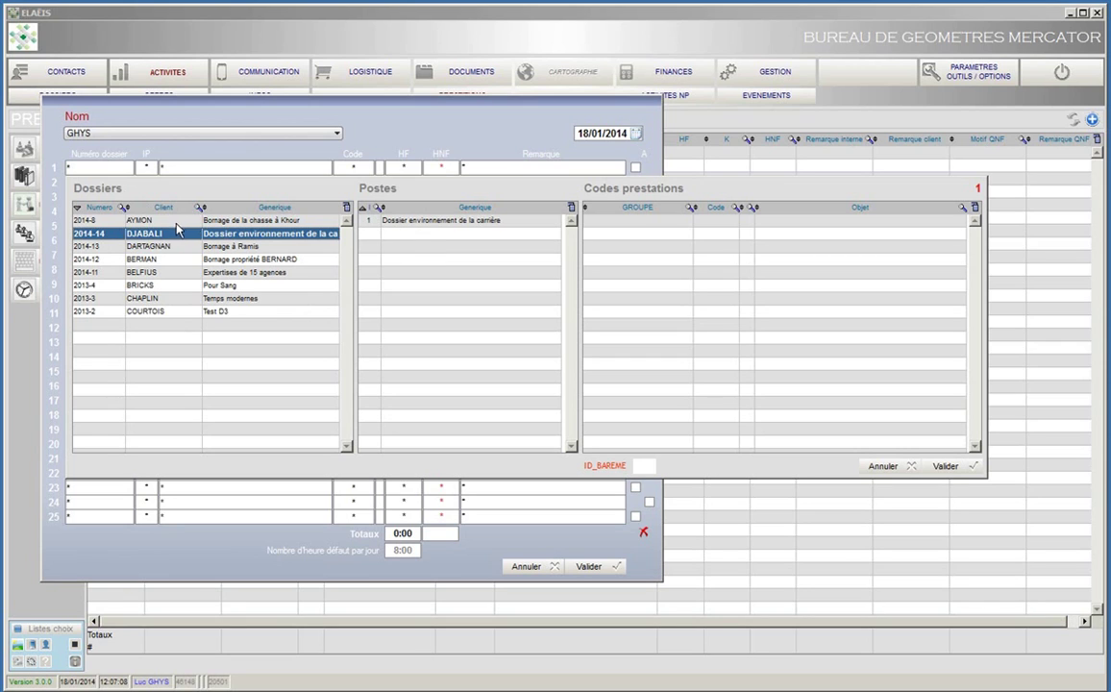
{"action": "left_click", "coordinate": [448, 222]}
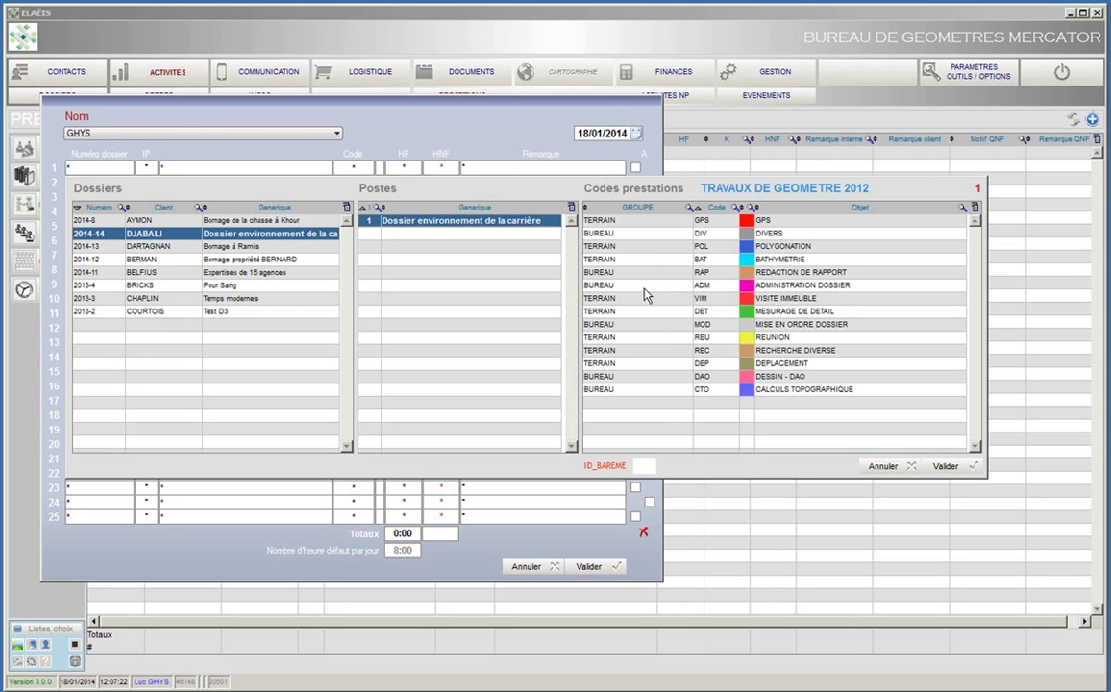
{"action": "left_click", "coordinate": [650, 222]}
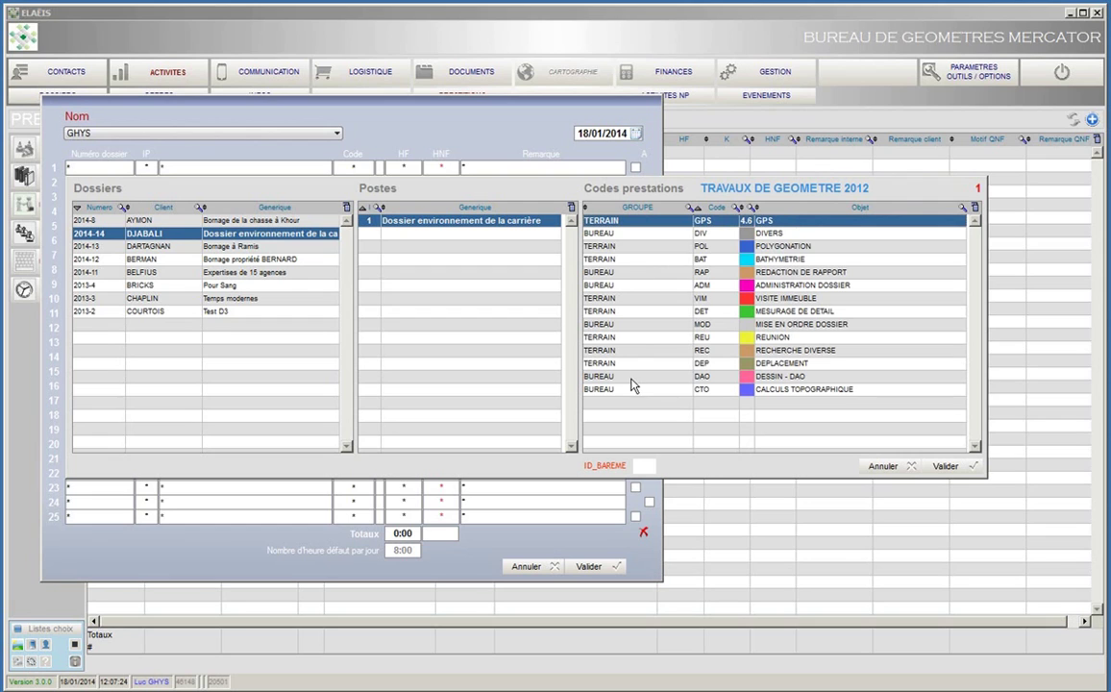
{"action": "left_click", "coordinate": [937, 465]}
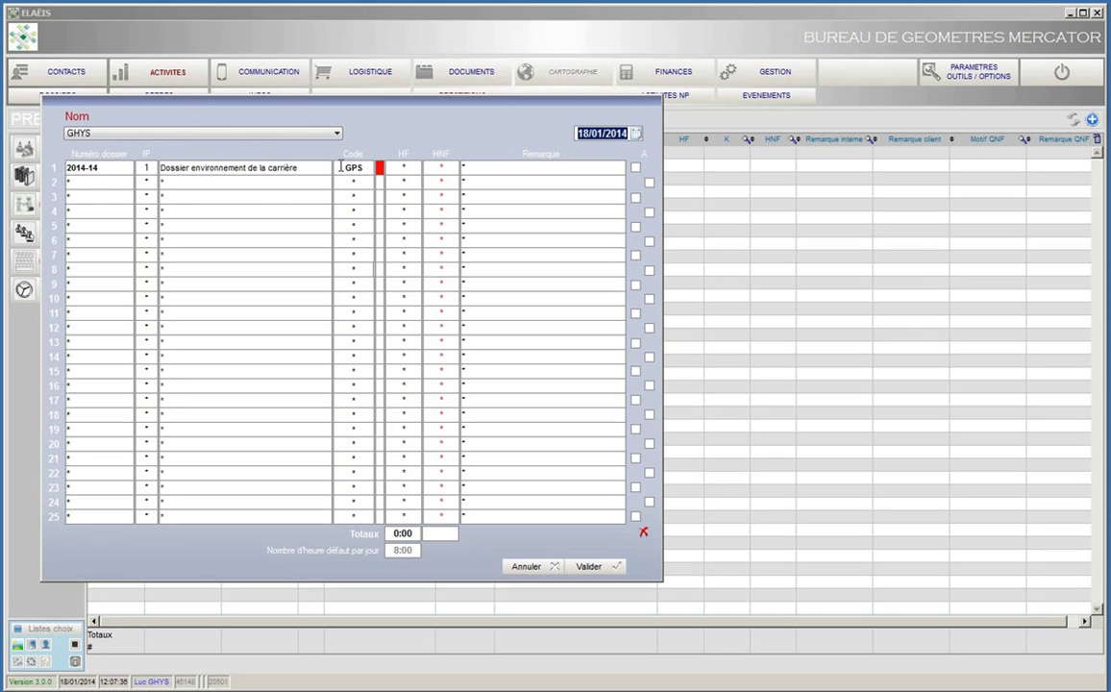
Step: Fill line 2 with the dossier "Bornage à Ramis", its post 1 and the service code POL (POLYGONATION)
{"action": "left_click", "coordinate": [85, 180]}
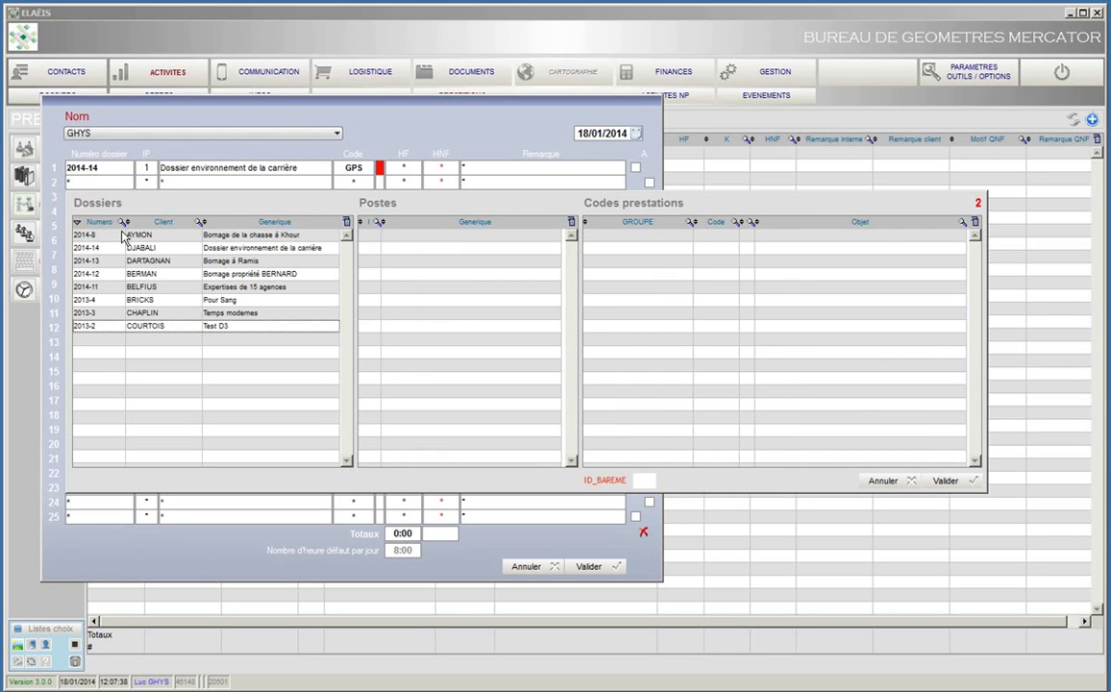
{"action": "left_click", "coordinate": [135, 265]}
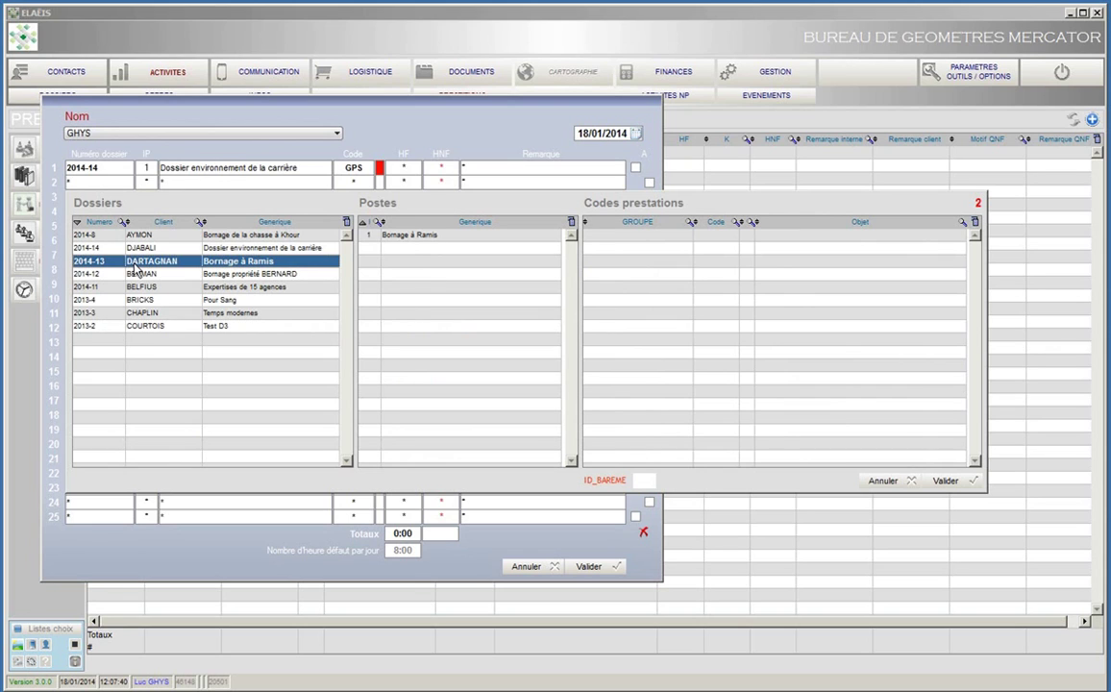
{"action": "left_click", "coordinate": [425, 238]}
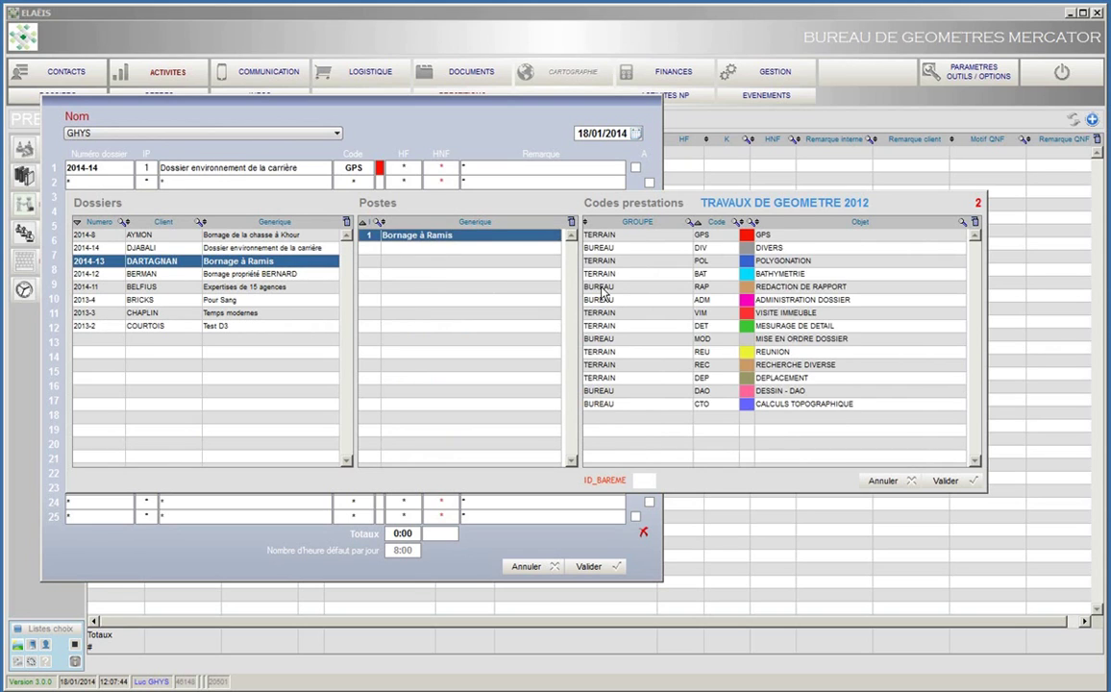
{"action": "left_click", "coordinate": [582, 261]}
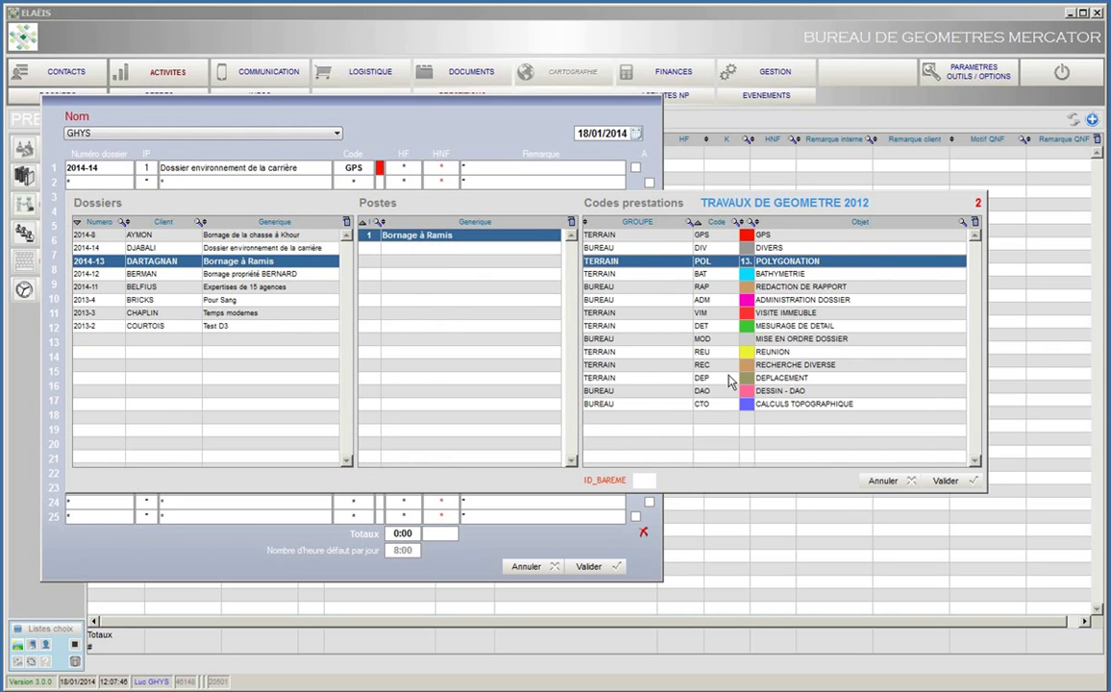
{"action": "left_click", "coordinate": [943, 481]}
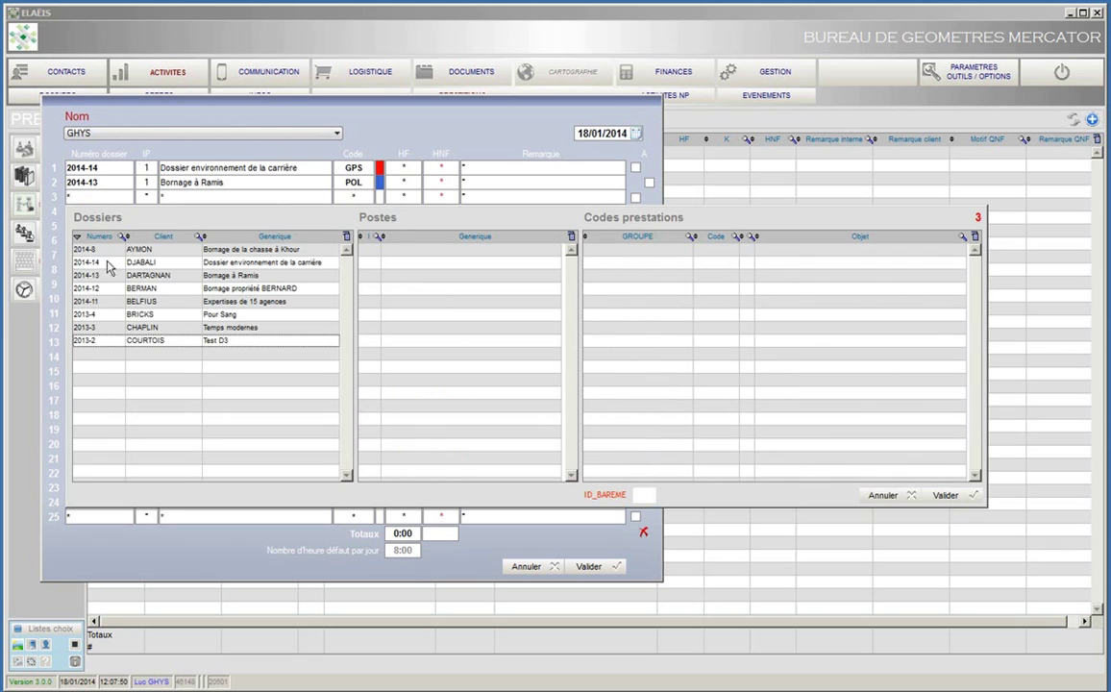
Step: Fill line 3 with the dossier "Expertises de 15 agences", post "2 - Expertise de l'agence de Mozet" and code VIM (VISITE IMMEUBLE)
{"action": "left_click", "coordinate": [146, 302]}
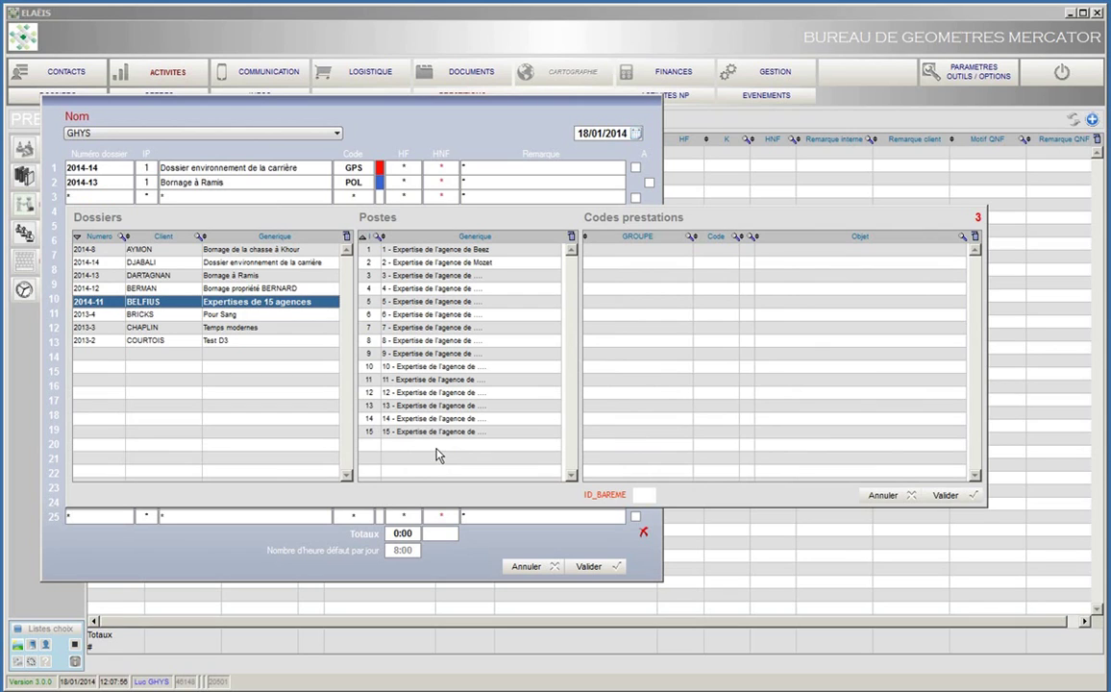
{"action": "left_click", "coordinate": [473, 265]}
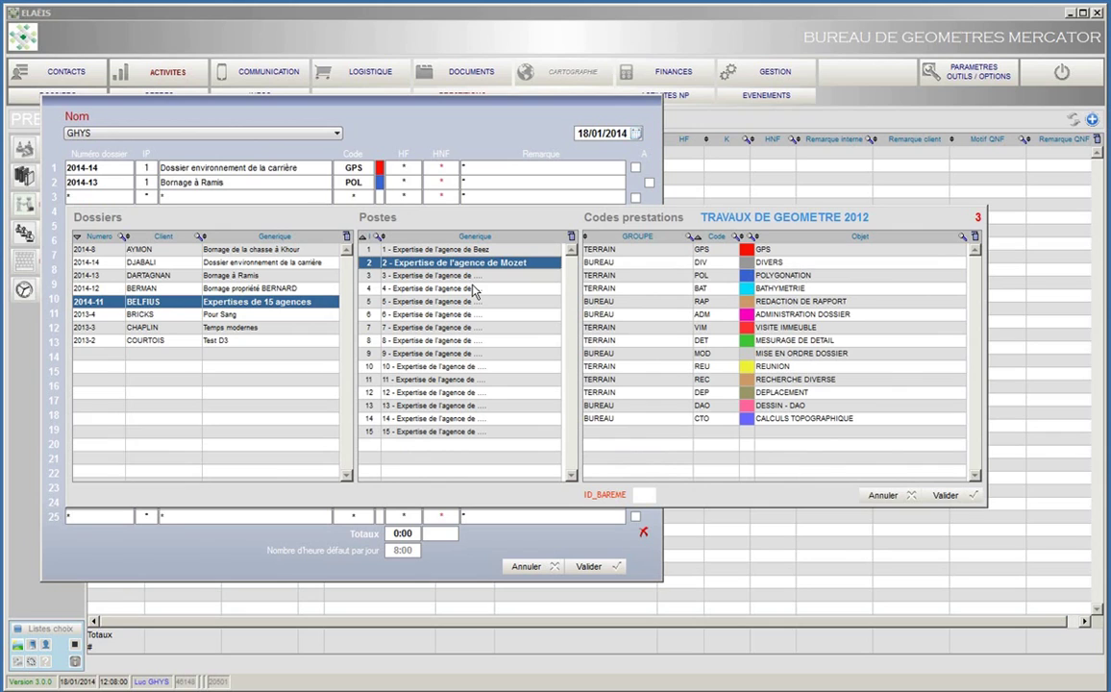
{"action": "left_click", "coordinate": [632, 327]}
{"action": "left_click", "coordinate": [942, 496]}
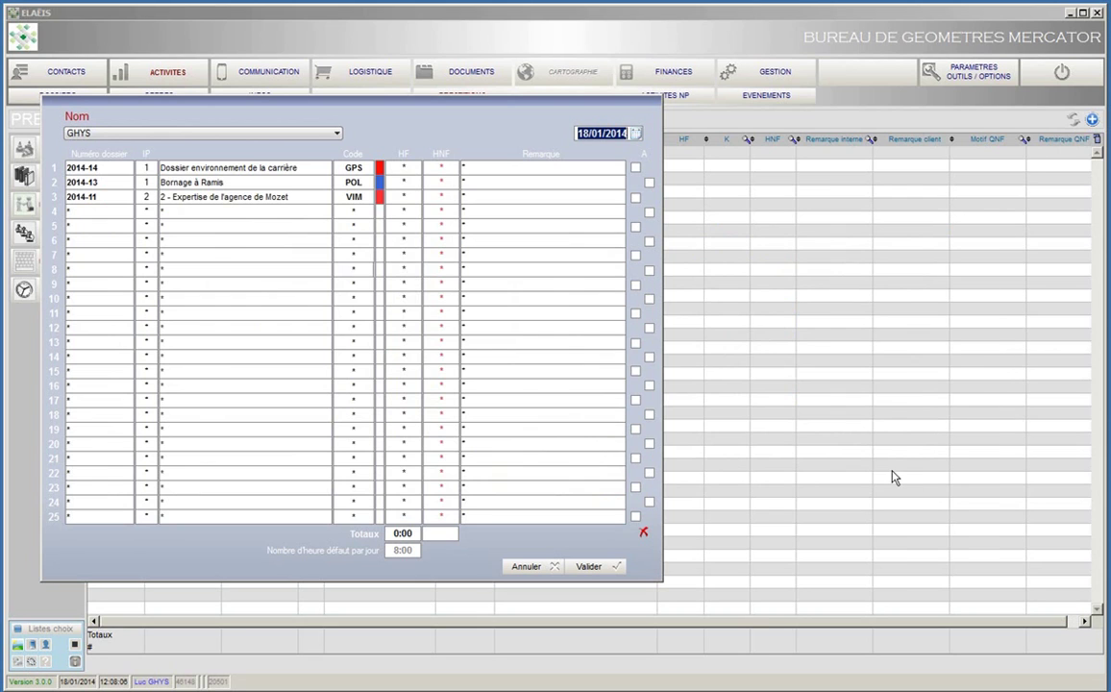
Step: Fill line 4 with the dossier "Pour Sang", its post 1 and the service code DET (MESURAGE DE DETAIL)
{"action": "left_click", "coordinate": [107, 210]}
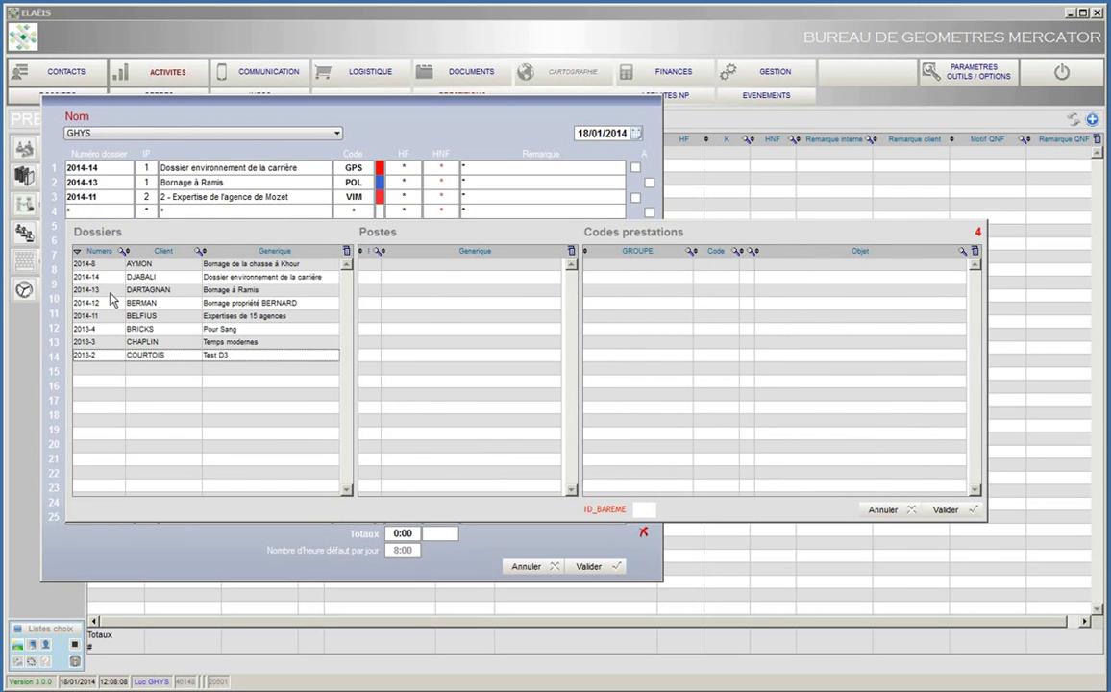
{"action": "left_click", "coordinate": [166, 329]}
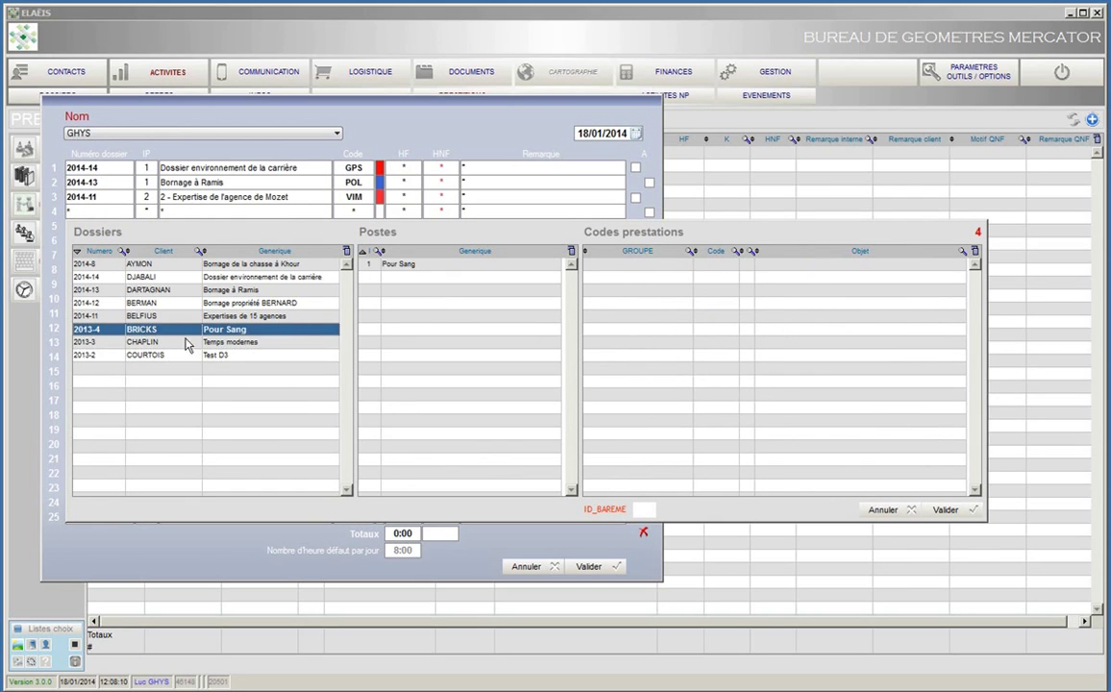
{"action": "left_click", "coordinate": [413, 268]}
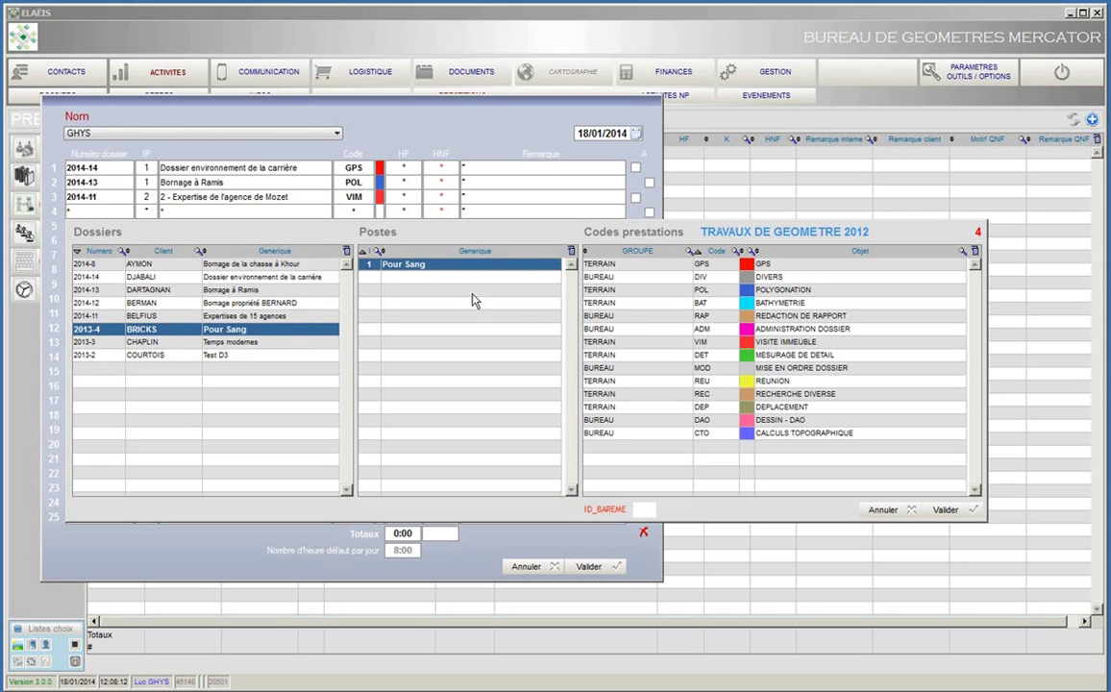
{"action": "left_click", "coordinate": [602, 356]}
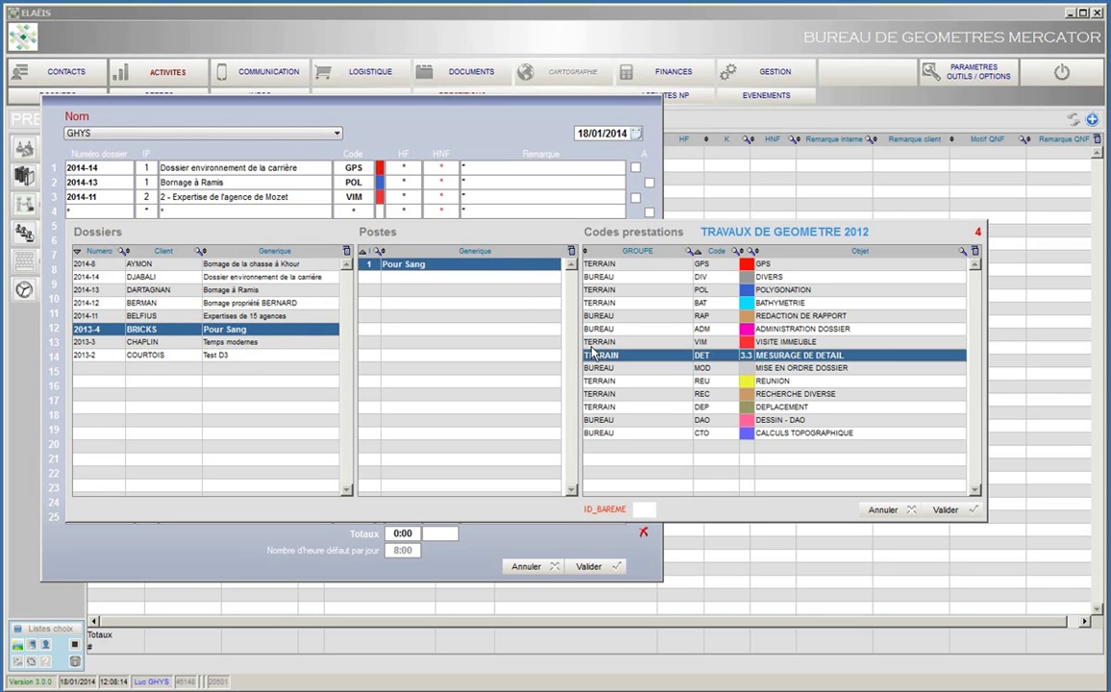
{"action": "left_click", "coordinate": [941, 510]}
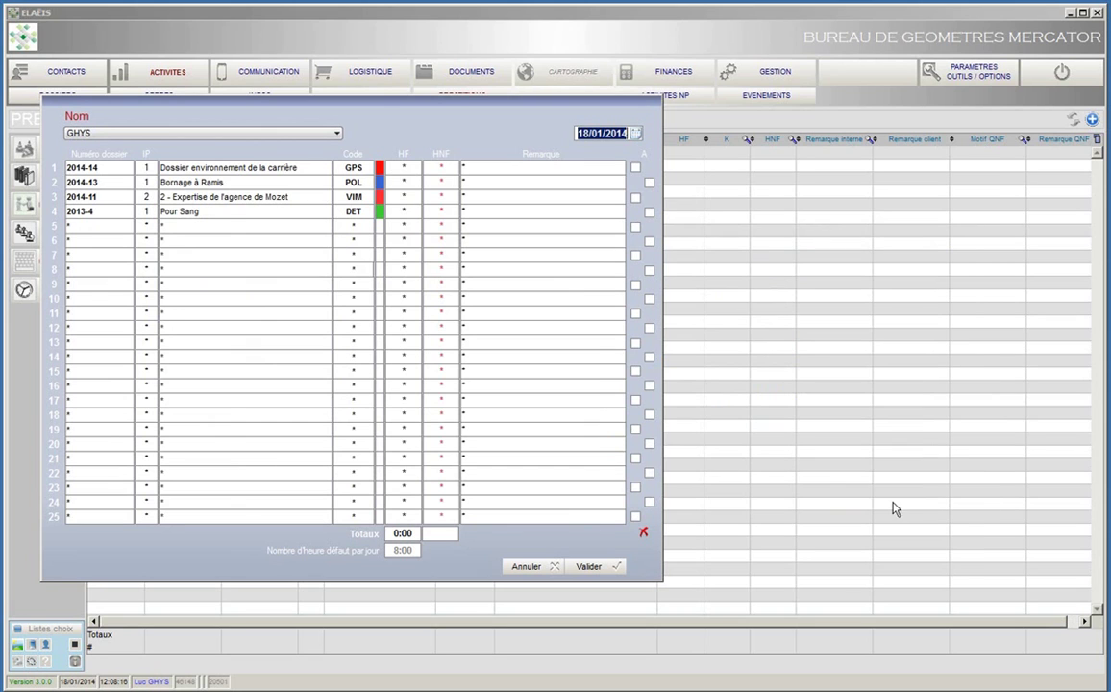
Step: Fill line 5 with the dossier "Test D3", its post 1 and the service code REC (RECHERCHE DIVERSE)
{"action": "left_click", "coordinate": [108, 225]}
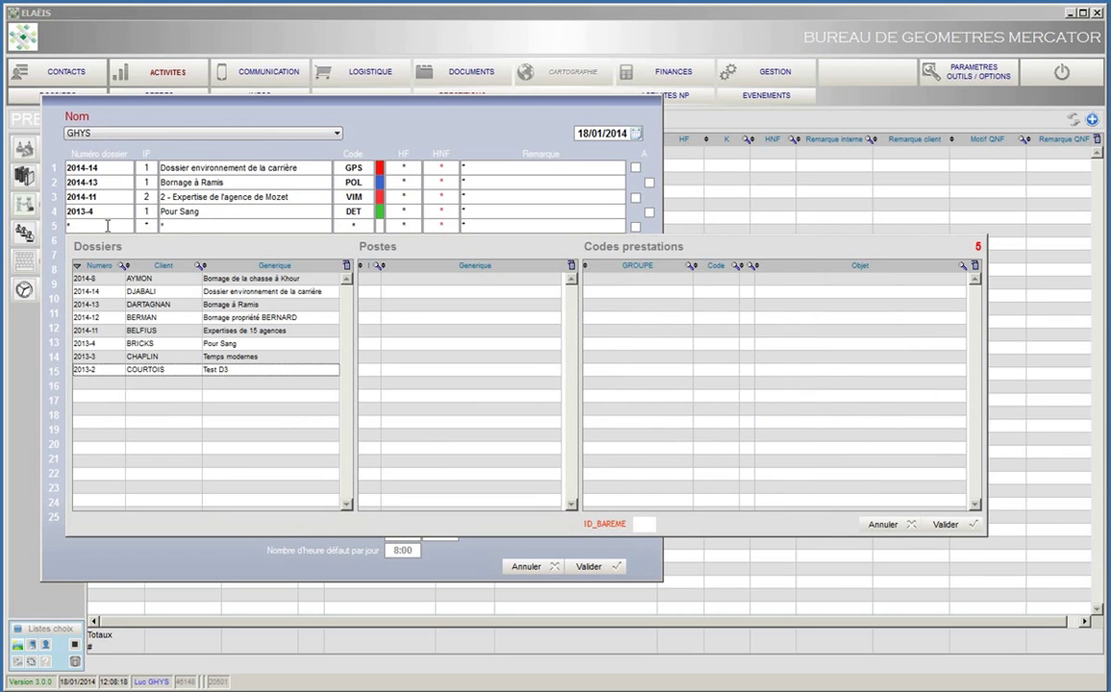
{"action": "left_click", "coordinate": [155, 369]}
{"action": "left_click", "coordinate": [391, 280]}
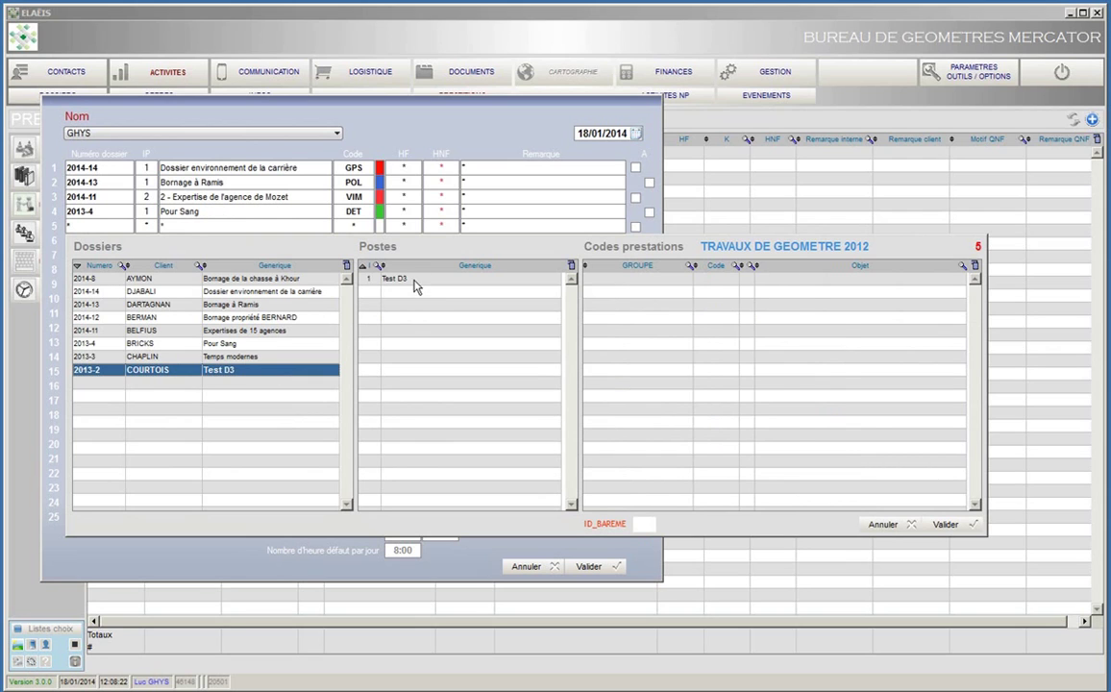
{"action": "left_click", "coordinate": [630, 409]}
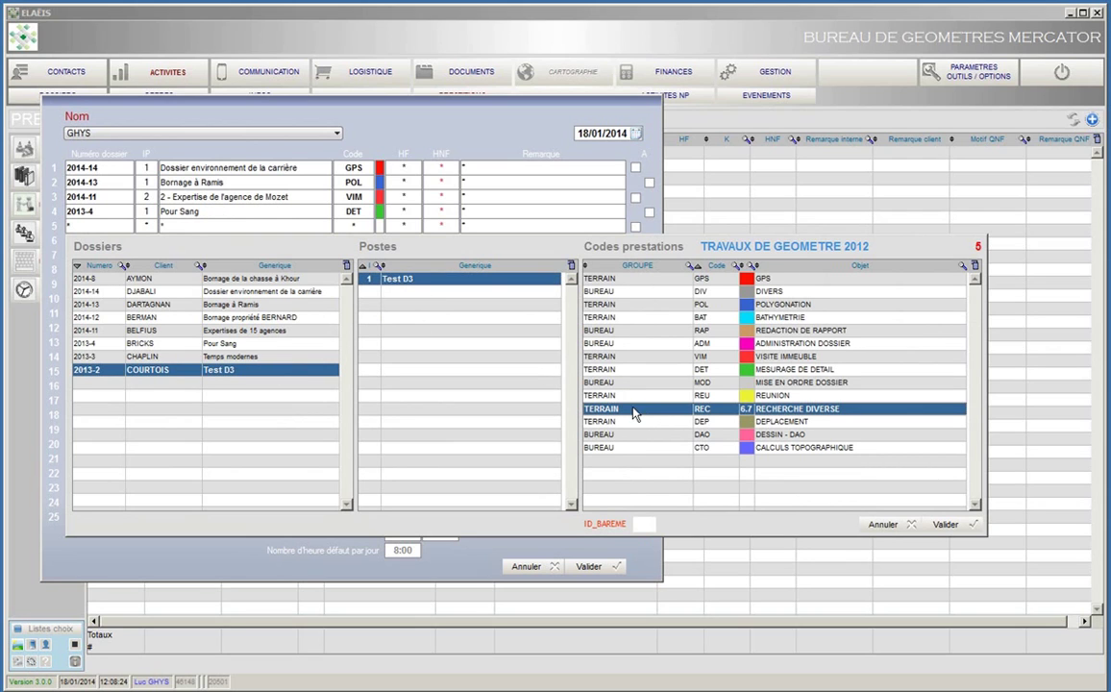
{"action": "left_click", "coordinate": [945, 525]}
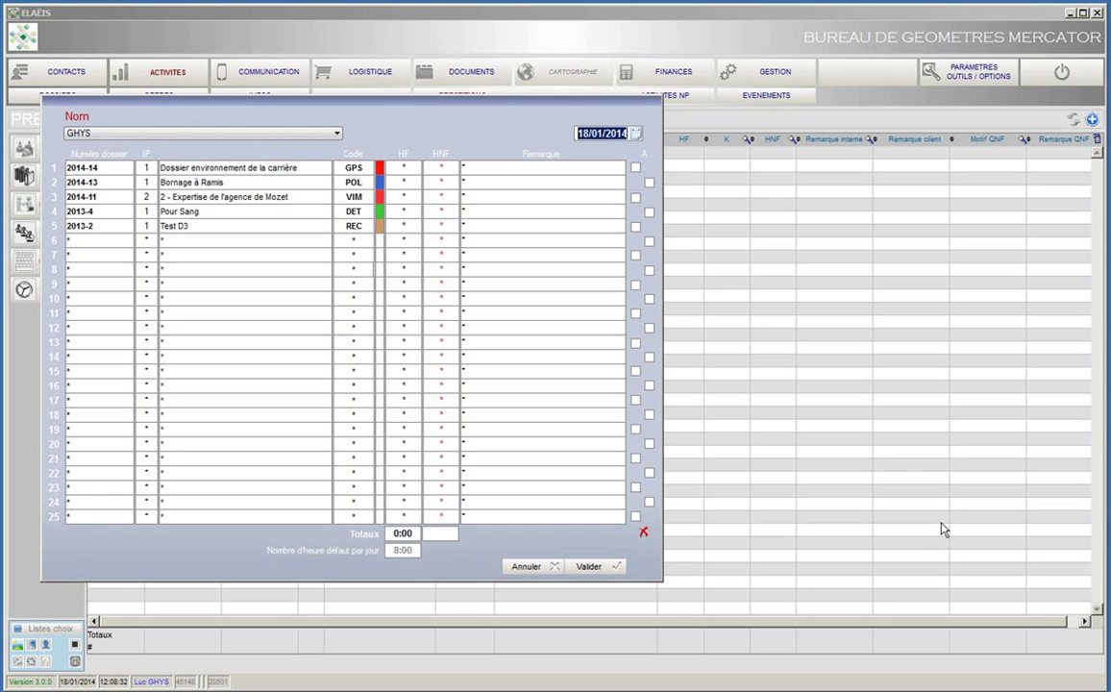
Step: Enter the HF hours for lines 1 to 5 as 1:10, 2:30, 1:30, 2:00 and 0:30
{"action": "left_click", "coordinate": [404, 169]}
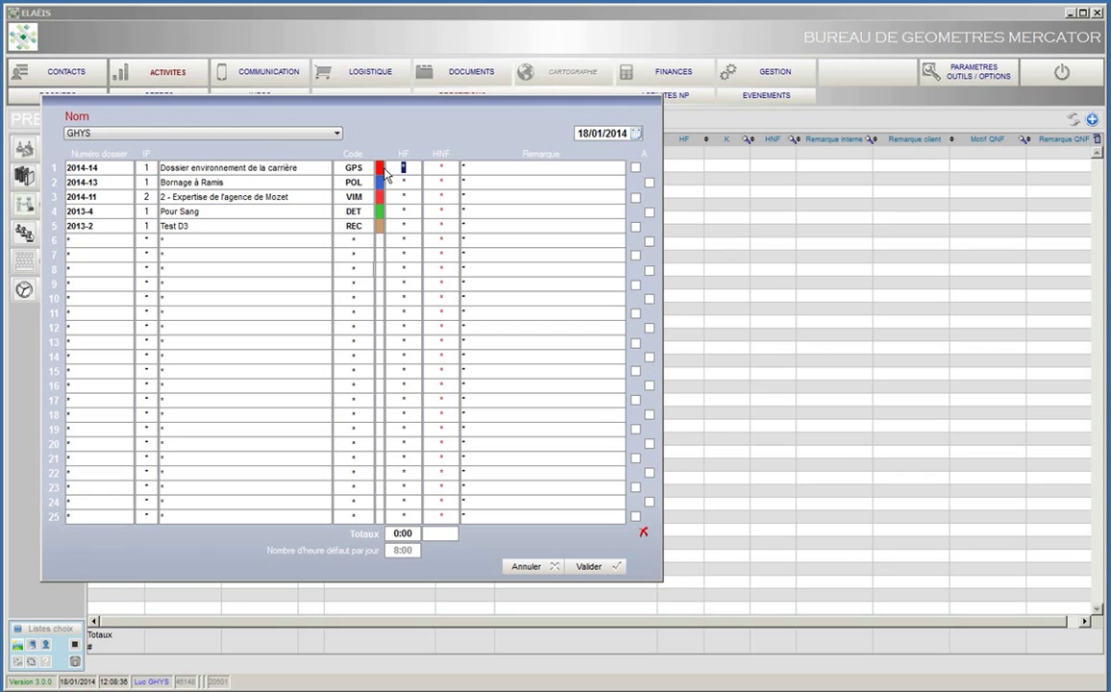
{"action": "type", "text": "1:10"}
{"action": "left_click", "coordinate": [397, 180]}
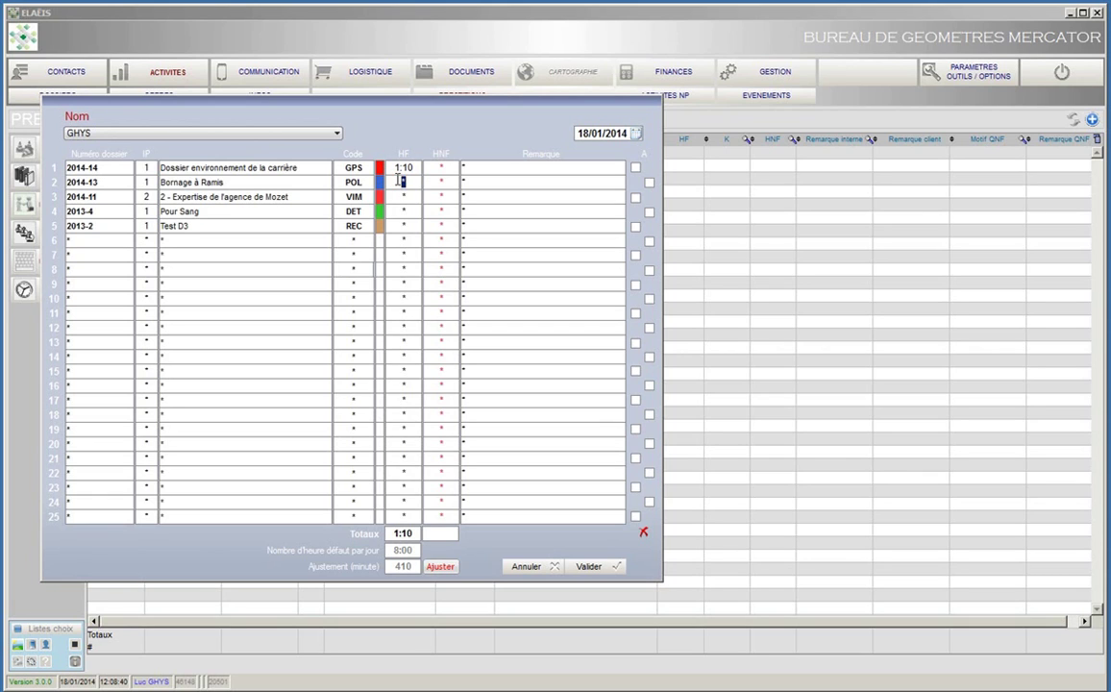
{"action": "type", "text": "2:30"}
{"action": "left_click", "coordinate": [398, 196]}
{"action": "type", "text": "1:30"}
{"action": "left_click", "coordinate": [395, 209]}
{"action": "type", "text": "2:00"}
{"action": "left_click", "coordinate": [395, 223]}
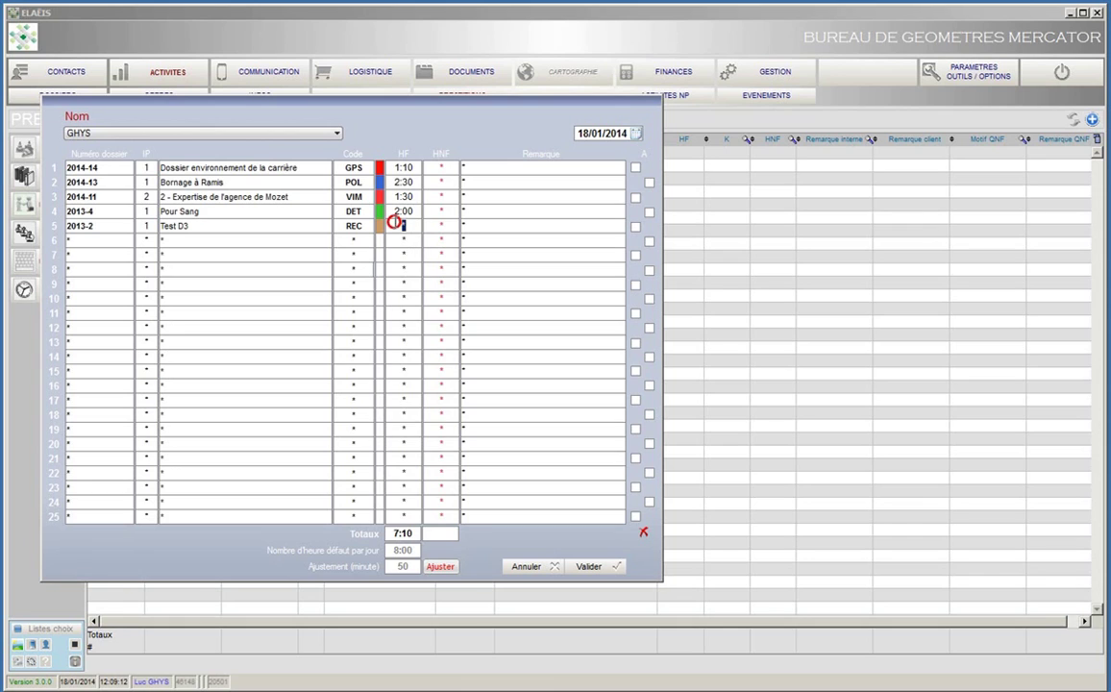
{"action": "type", "text": "0:30"}
Step: Mark all five service lines for time adjustment in column A
{"action": "left_click", "coordinate": [636, 169]}
{"action": "left_click", "coordinate": [650, 183]}
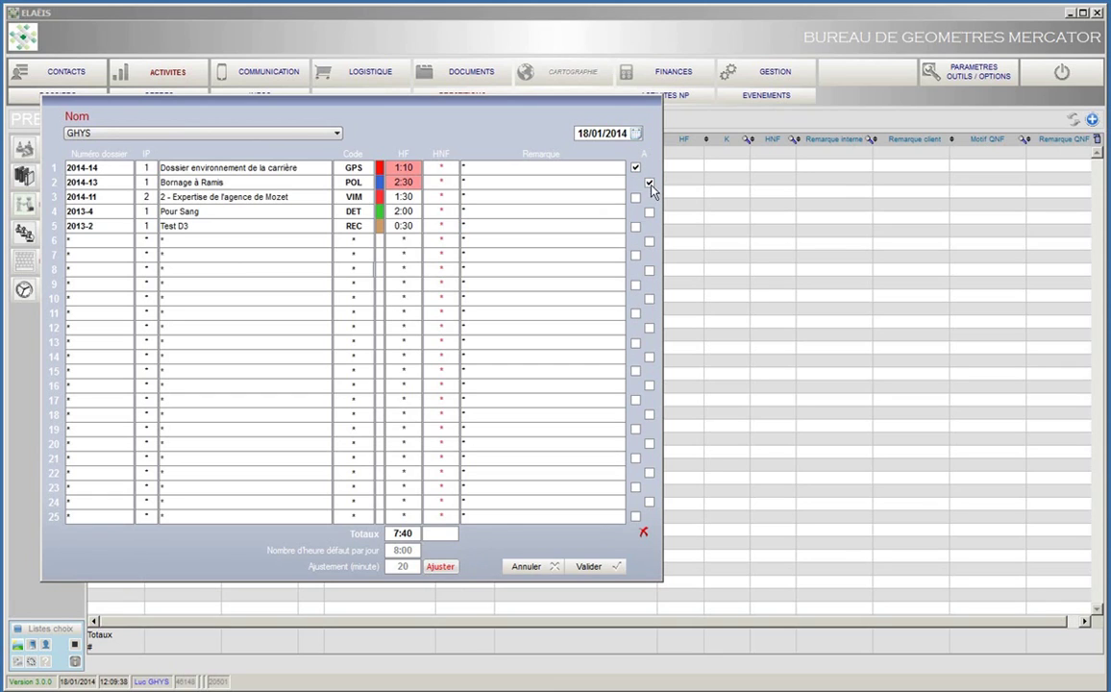
{"action": "left_click", "coordinate": [635, 197]}
{"action": "left_click", "coordinate": [650, 211]}
{"action": "left_click", "coordinate": [635, 226]}
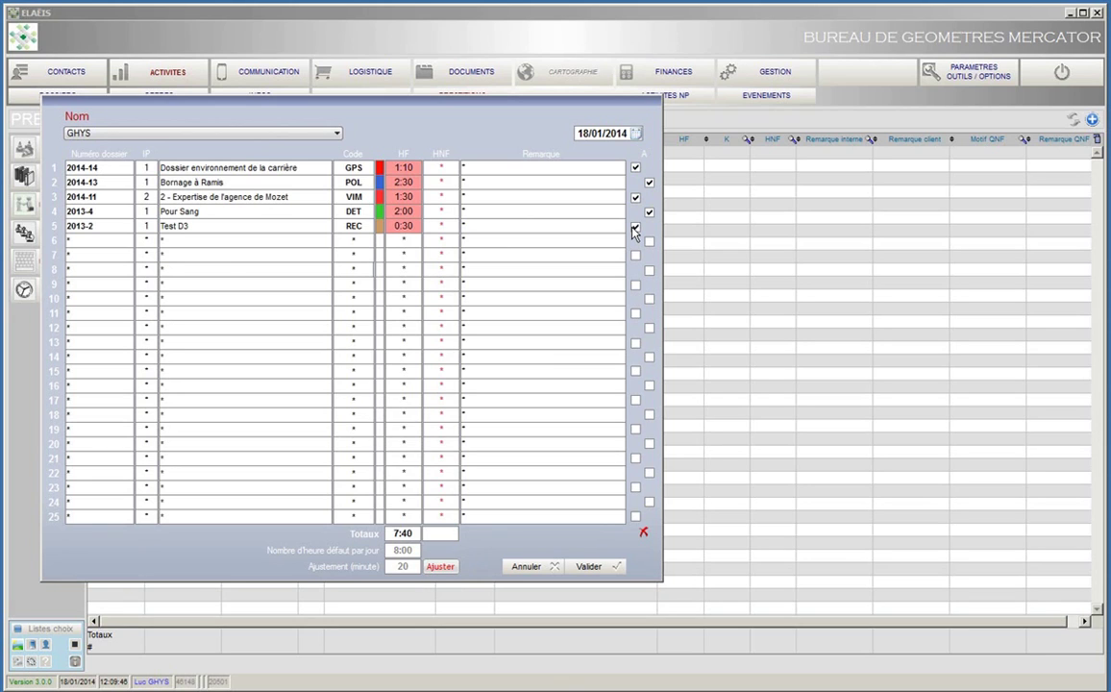
Step: Remove the adjustment marks from lines 1, 3, 4 and 5, and mark the same lines again
{"action": "left_click", "coordinate": [635, 227]}
{"action": "left_click", "coordinate": [635, 197]}
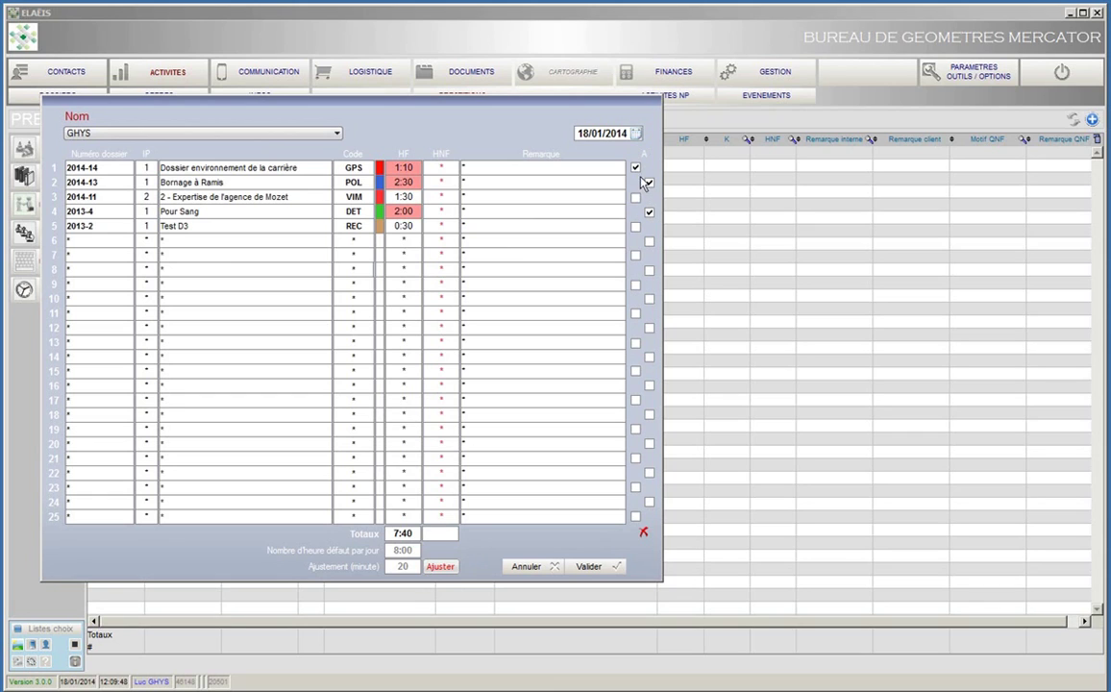
{"action": "left_click", "coordinate": [635, 168]}
{"action": "left_click", "coordinate": [649, 211]}
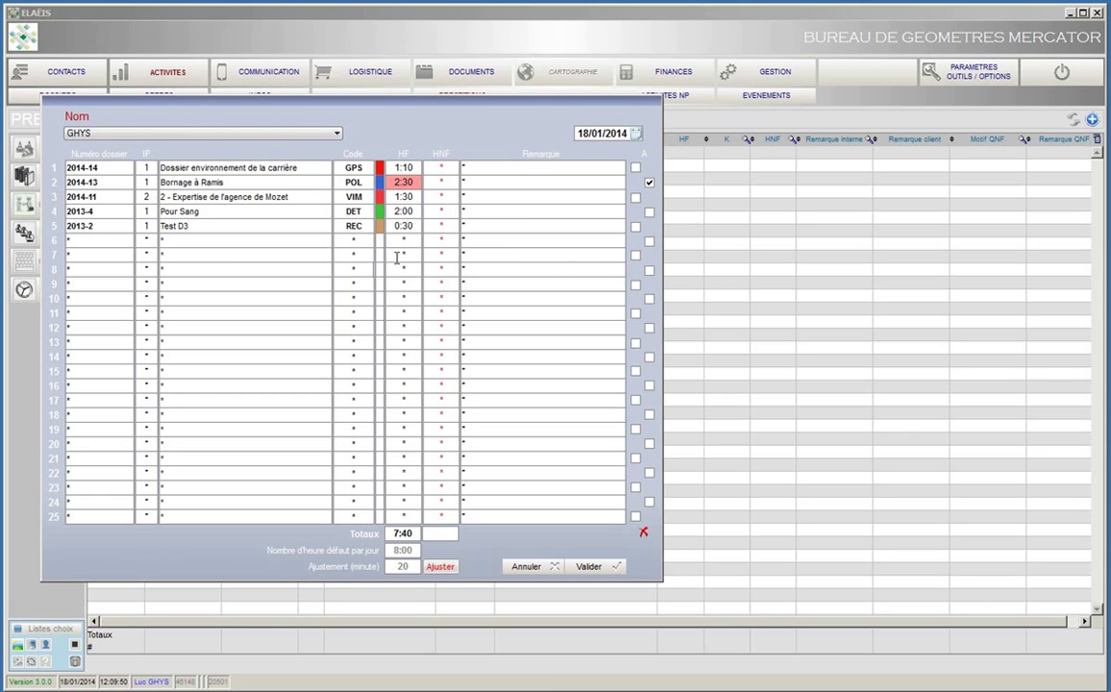
{"action": "left_click", "coordinate": [635, 168]}
{"action": "left_click", "coordinate": [634, 199]}
{"action": "left_click", "coordinate": [650, 212]}
{"action": "left_click", "coordinate": [635, 227]}
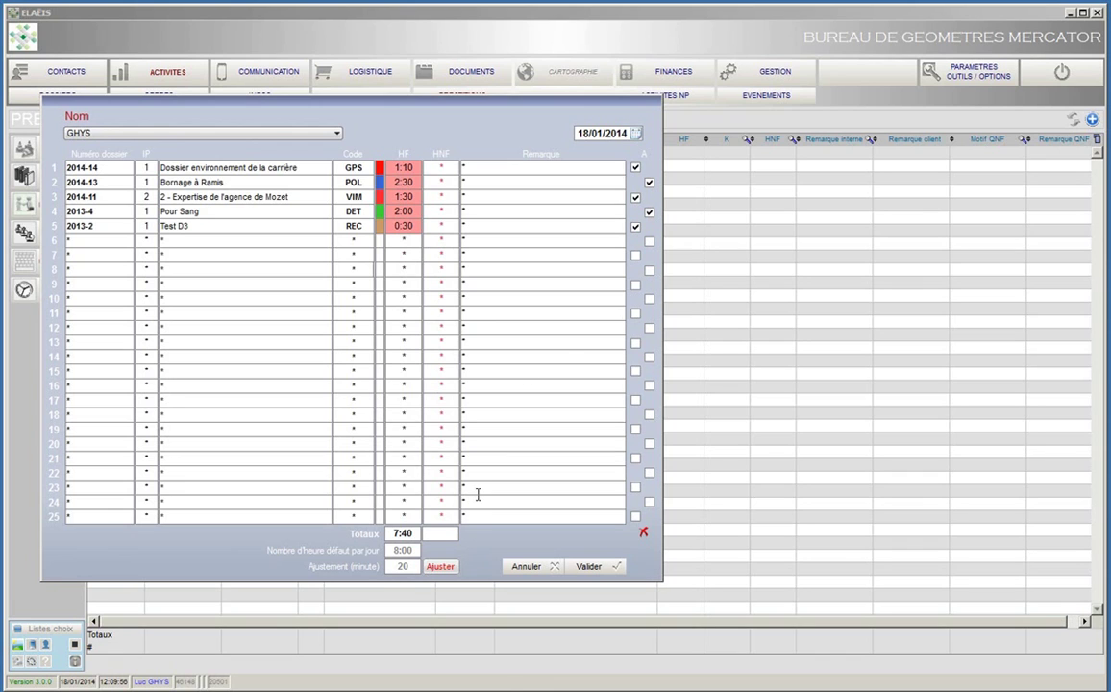
Step: Adjust the difference from the default daily hours across the marked service lines and close the entry form
{"action": "left_click", "coordinate": [441, 568]}
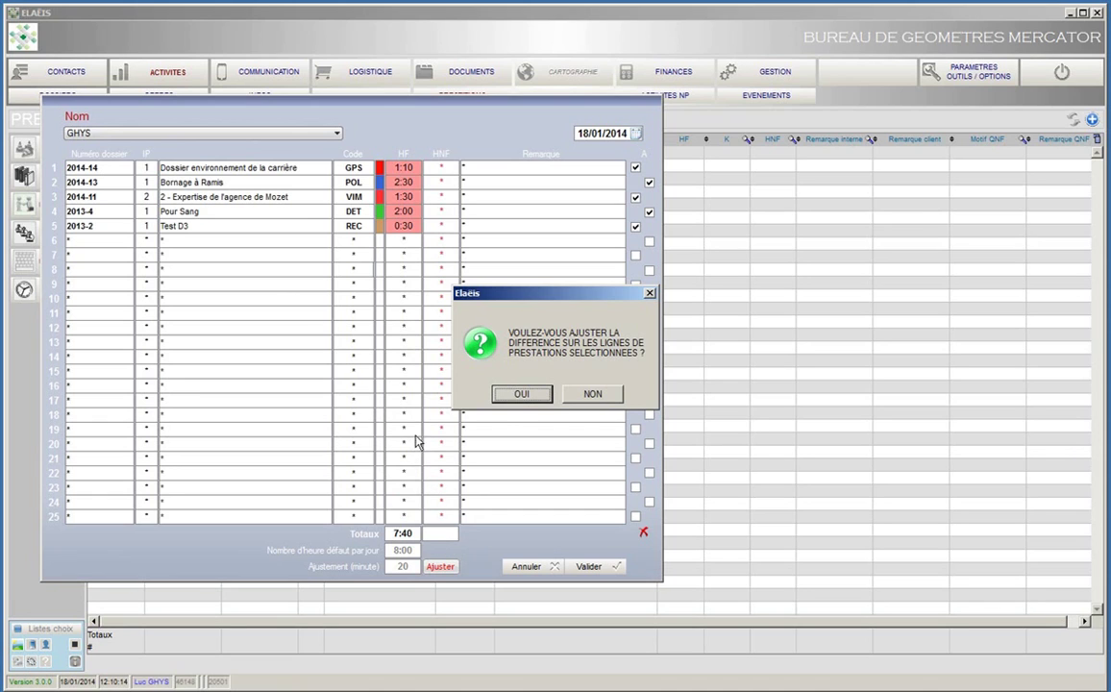
{"action": "left_click", "coordinate": [521, 393]}
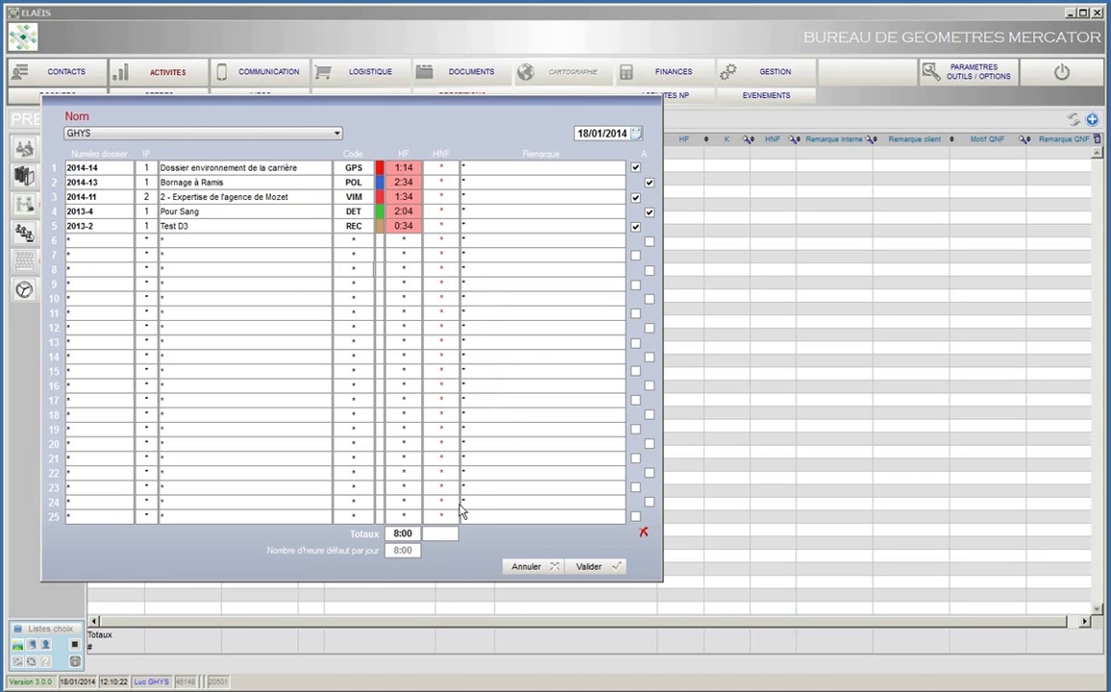
{"action": "left_click", "coordinate": [594, 567]}
{"action": "left_click", "coordinate": [551, 567]}
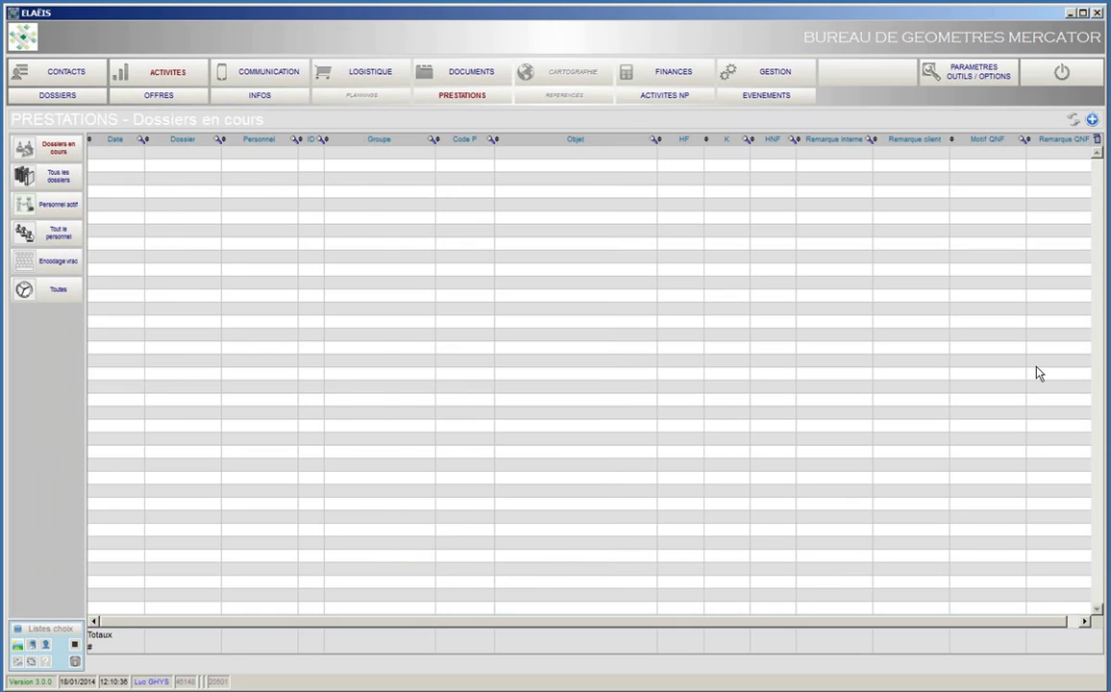
Step: End the current ELAEIS session and confirm the logout
{"action": "left_click", "coordinate": [1048, 84]}
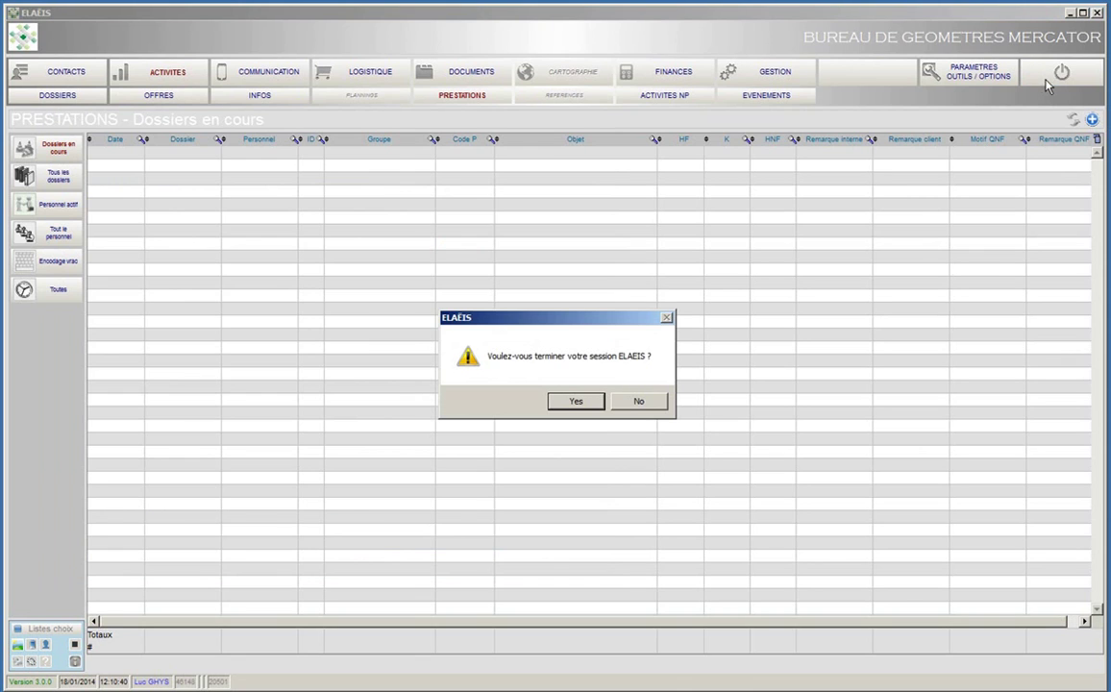
{"action": "left_click", "coordinate": [580, 402]}
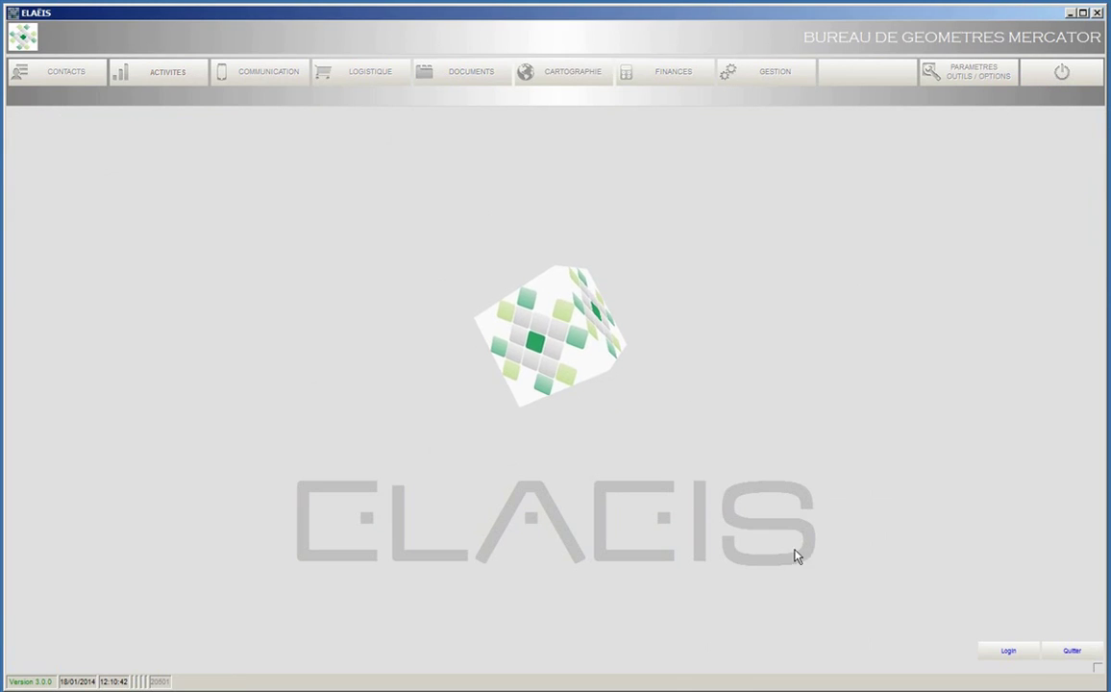